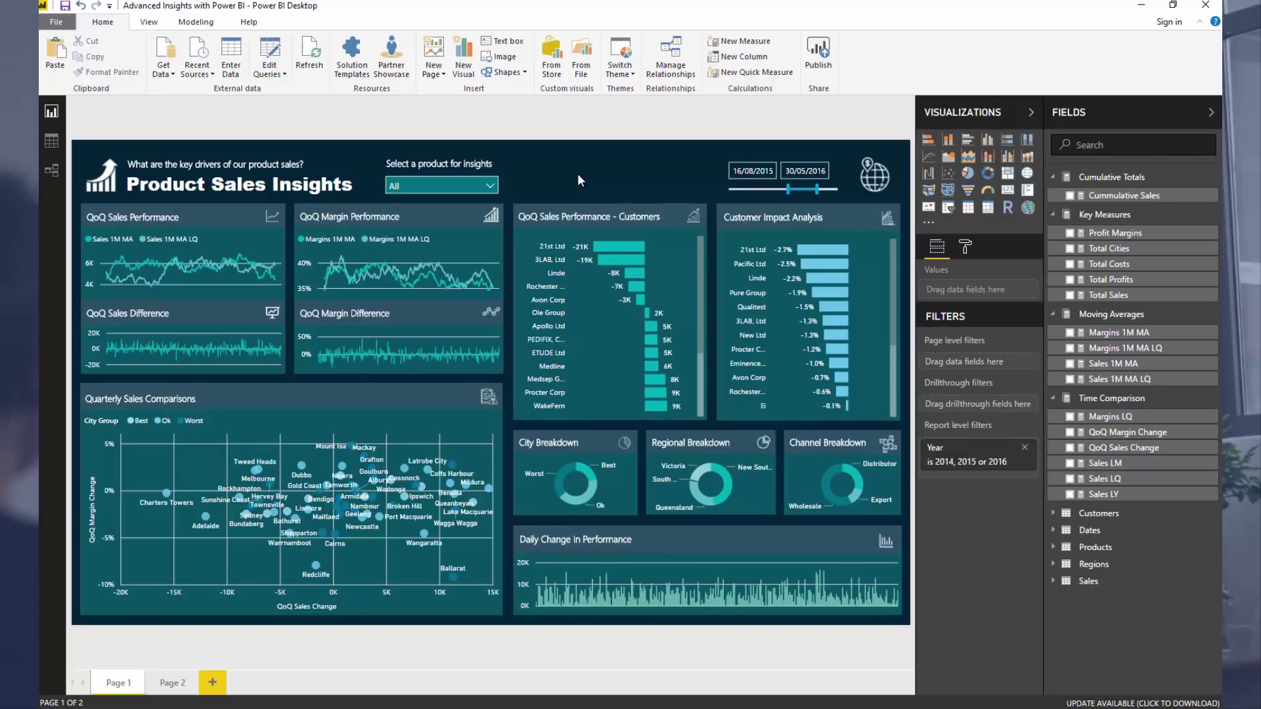
Collapse the Visualizations and Fields panes to give the Measure branching techniques canvas full width
click(1030, 113)
click(1210, 112)
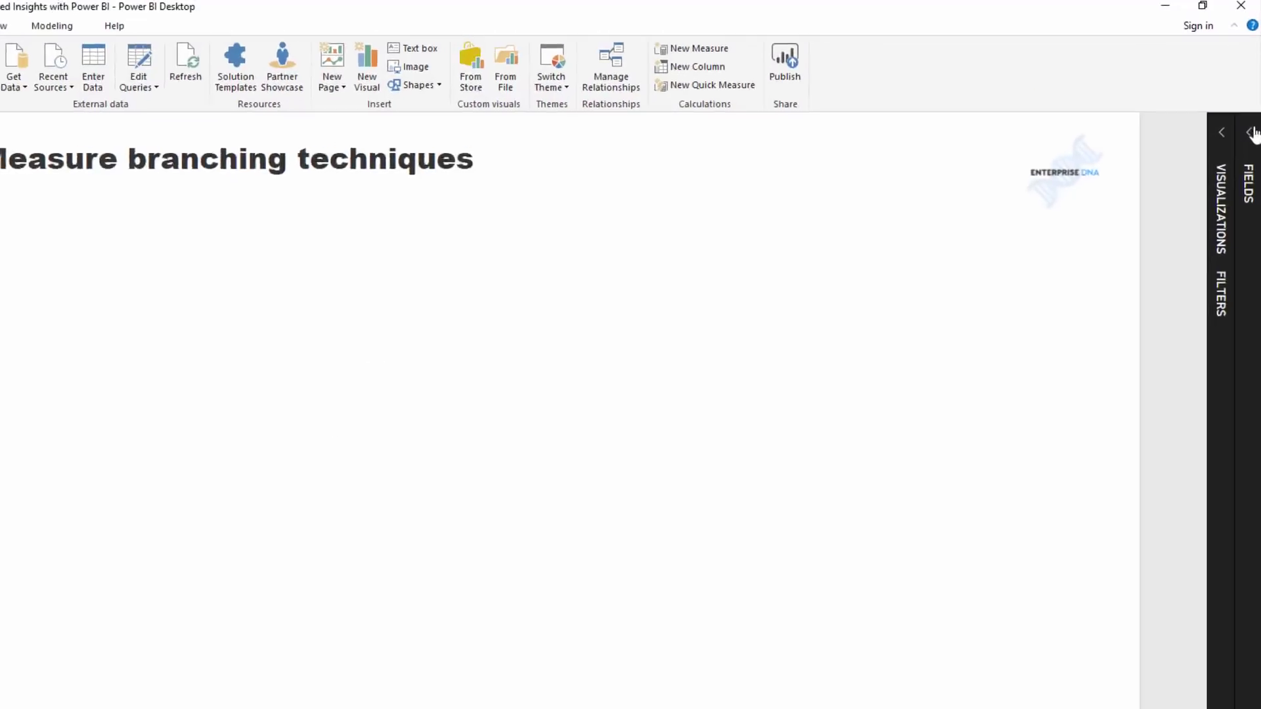
Add a Date range slicer set from 9/10/2014 to 7/12/2015
click(1252, 133)
click(1105, 309)
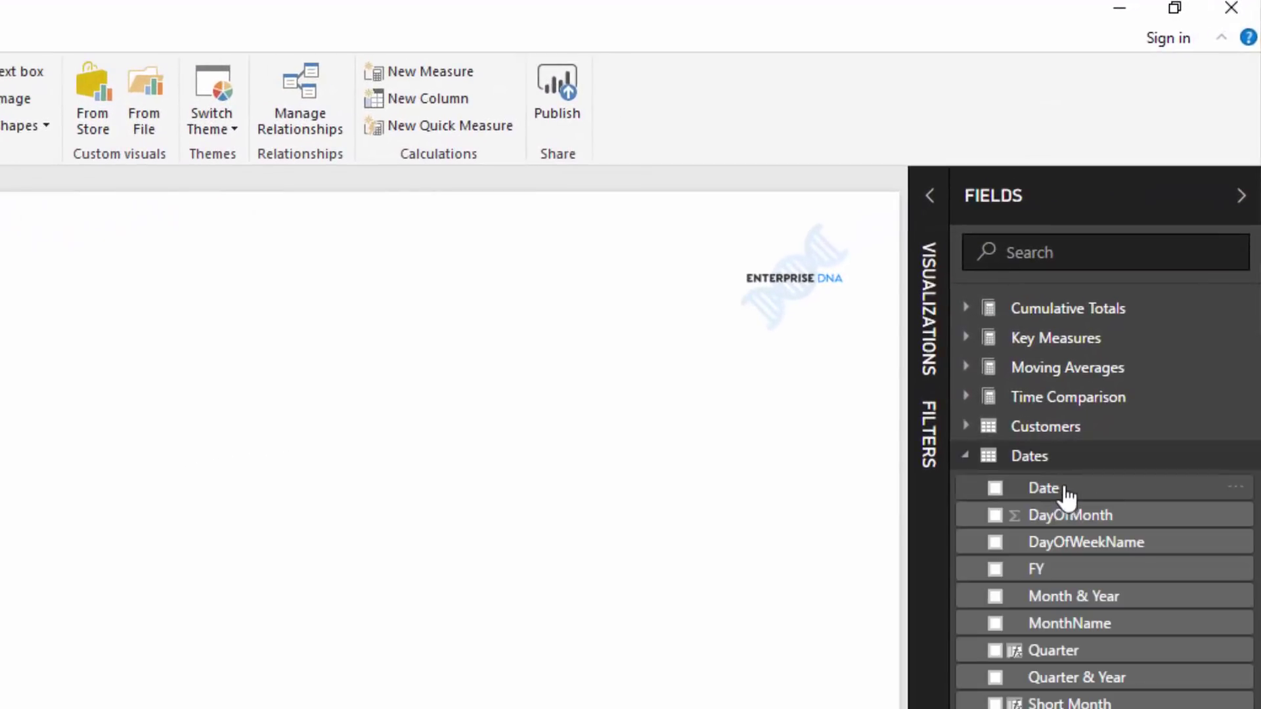
drag(1065, 491, 302, 368)
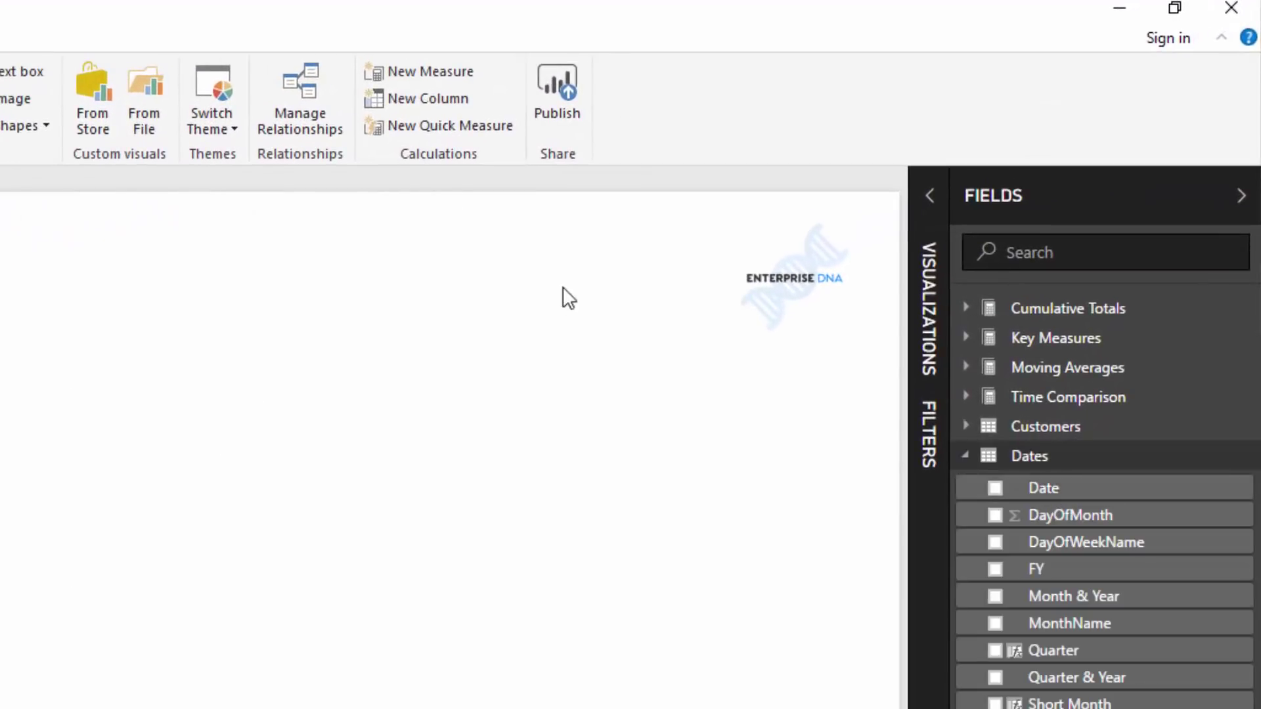
click(944, 201)
click(784, 360)
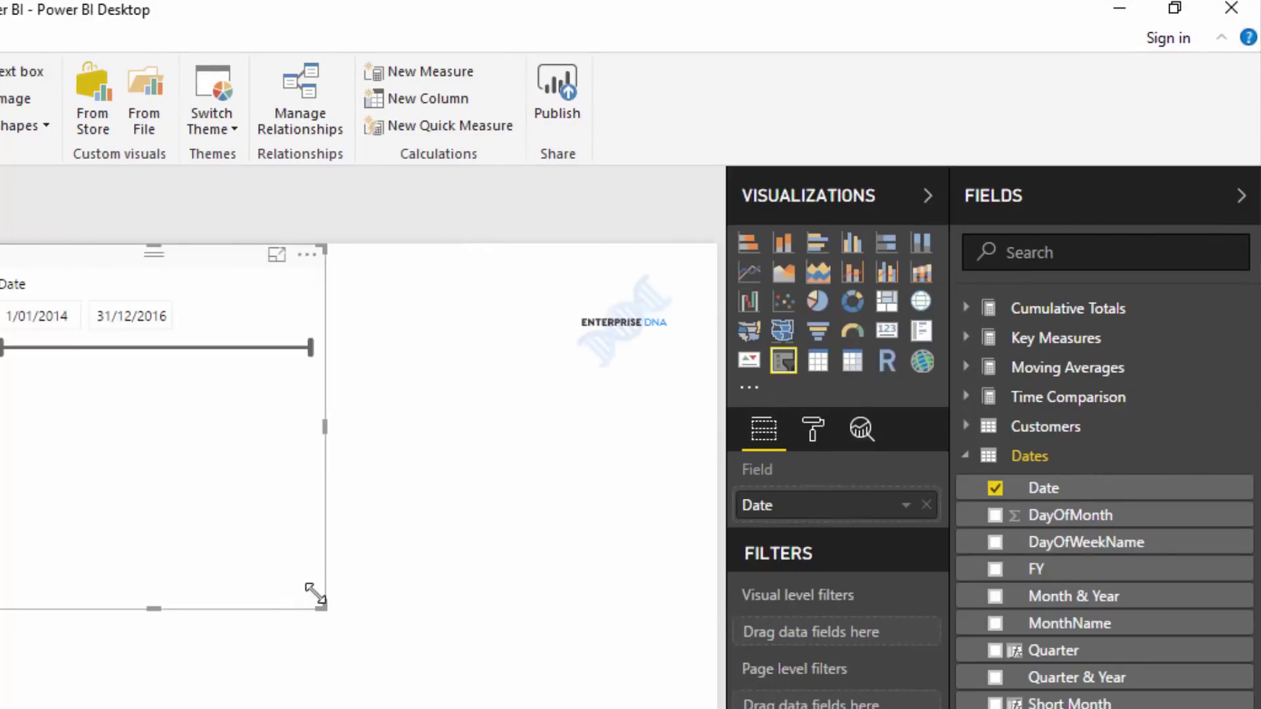
drag(314, 594, 144, 348)
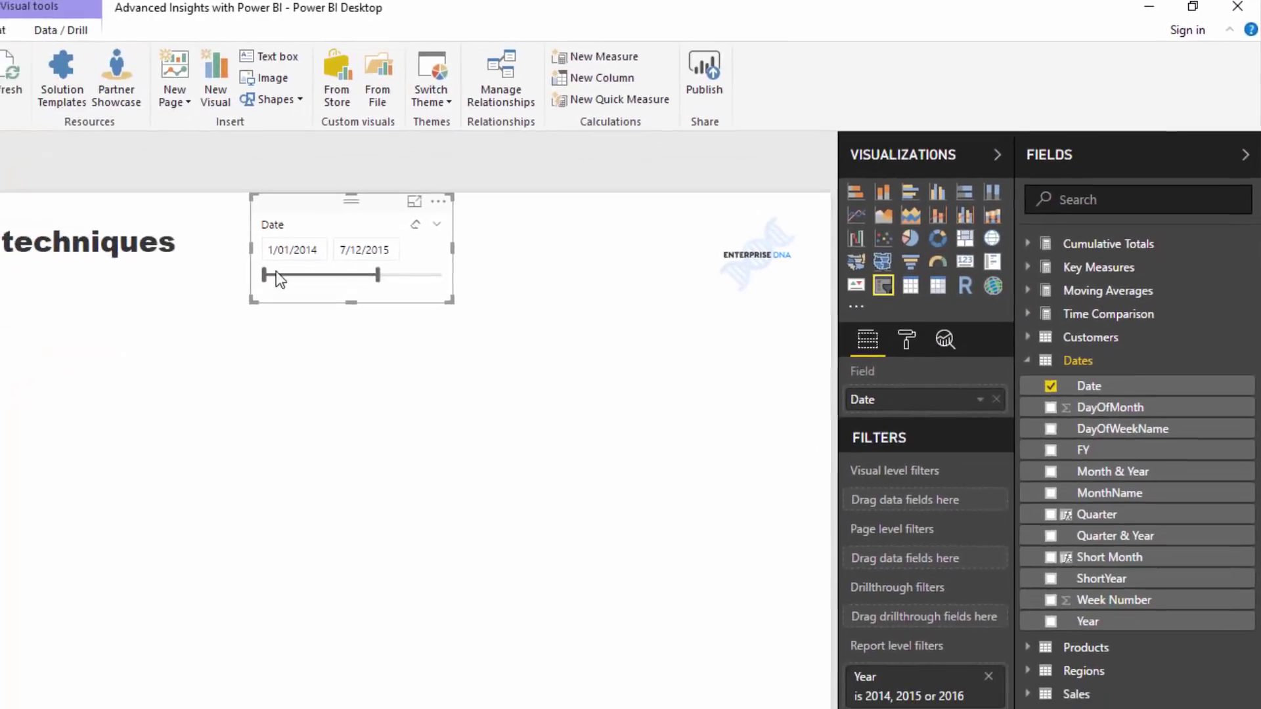
drag(276, 276, 309, 276)
drag(325, 198, 361, 205)
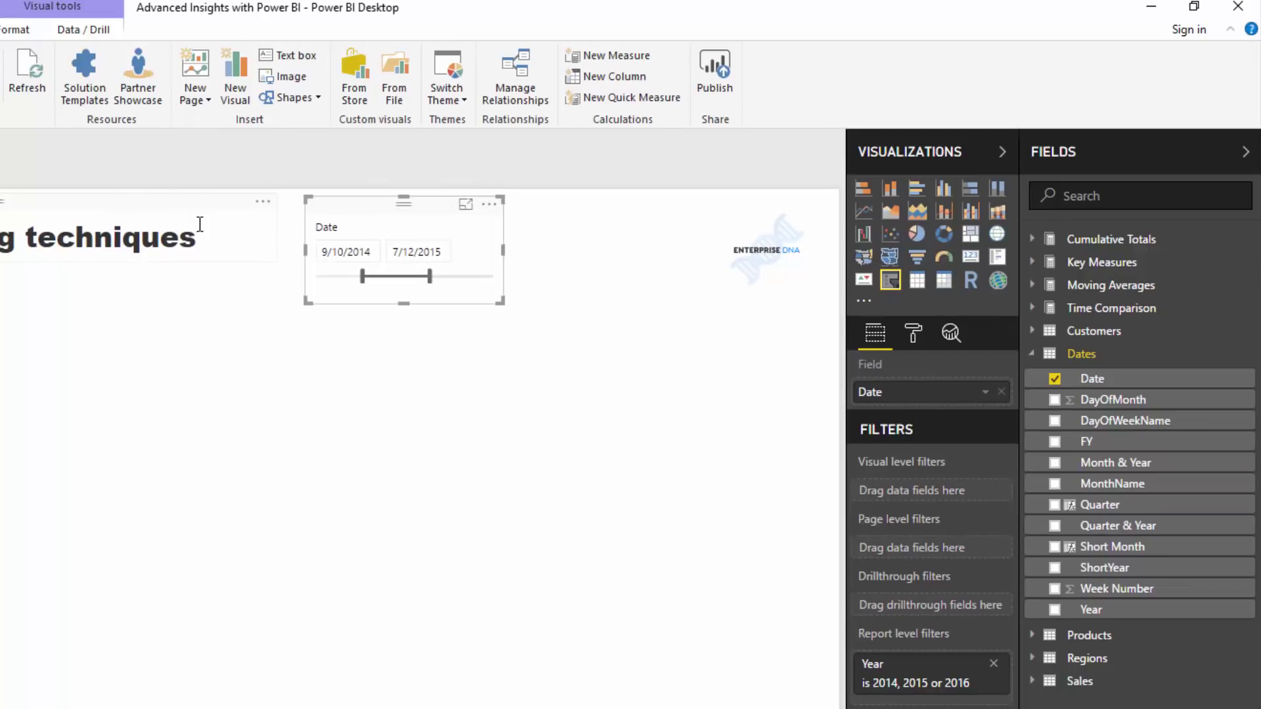
click(200, 224)
click(778, 384)
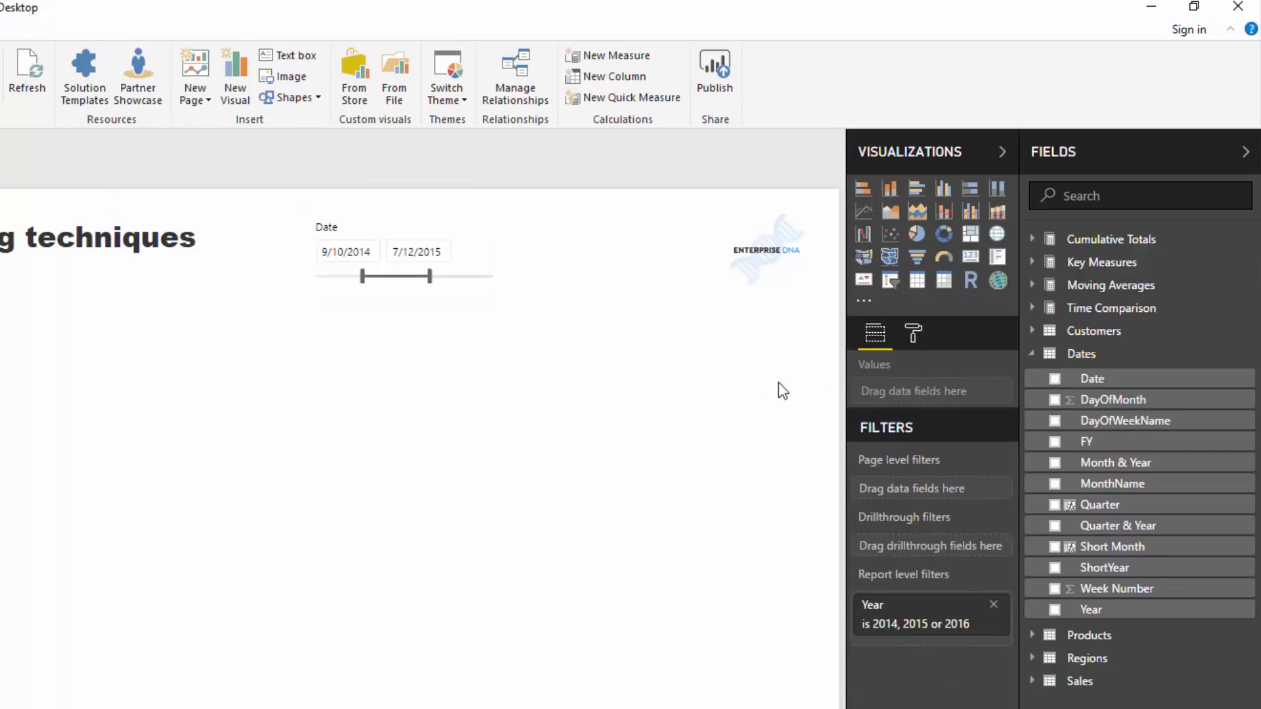
Build an enlarged table showing Total Sales by plain Date values, without the date hierarchy
click(1034, 354)
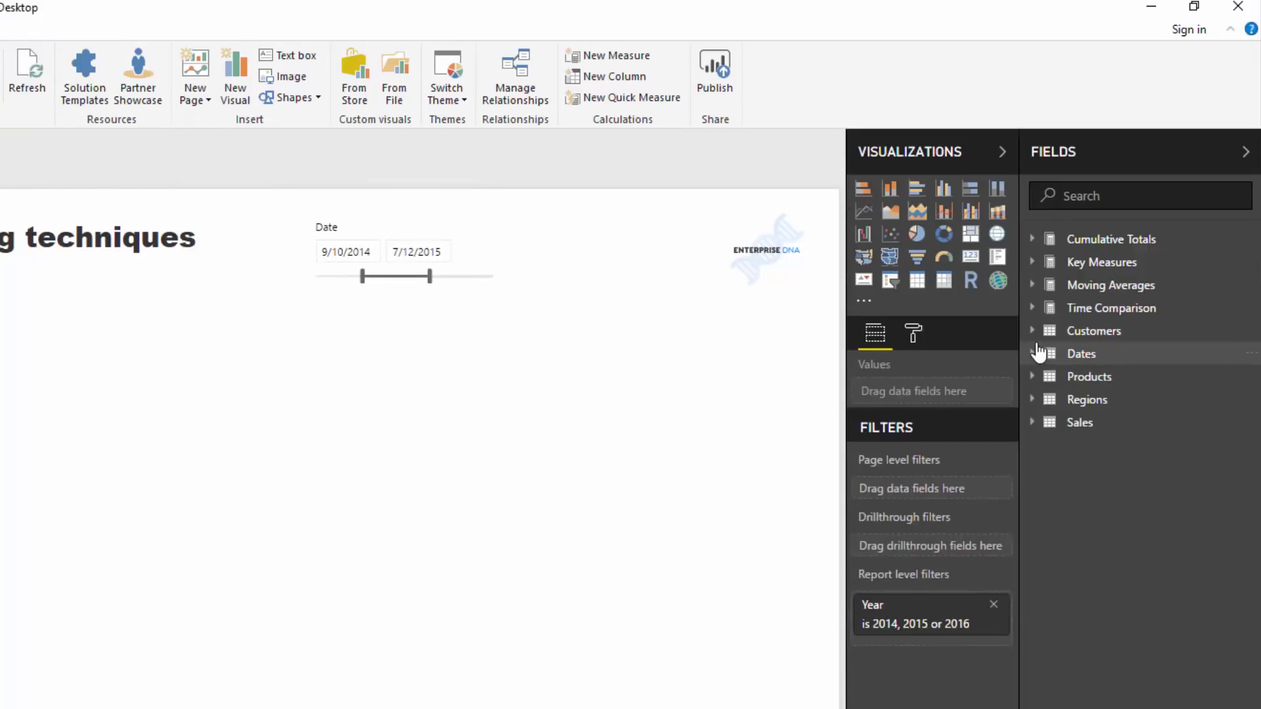
click(1033, 354)
drag(1112, 380, 131, 459)
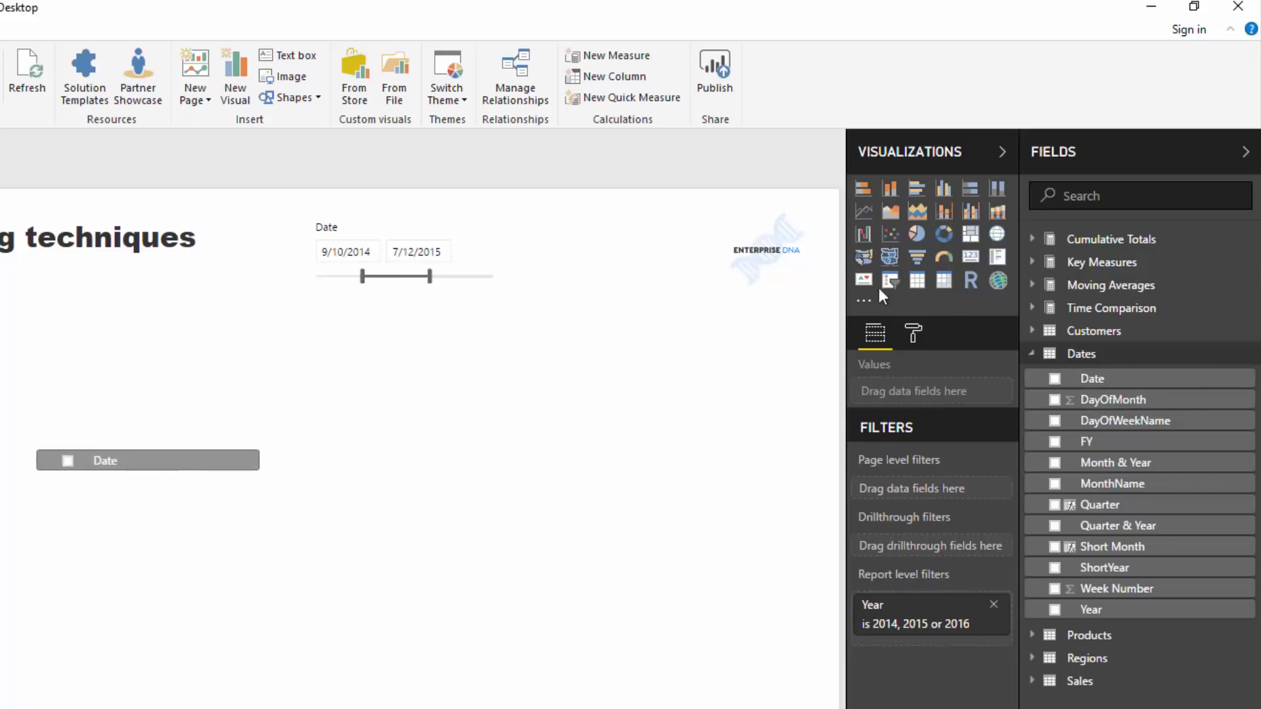
click(917, 281)
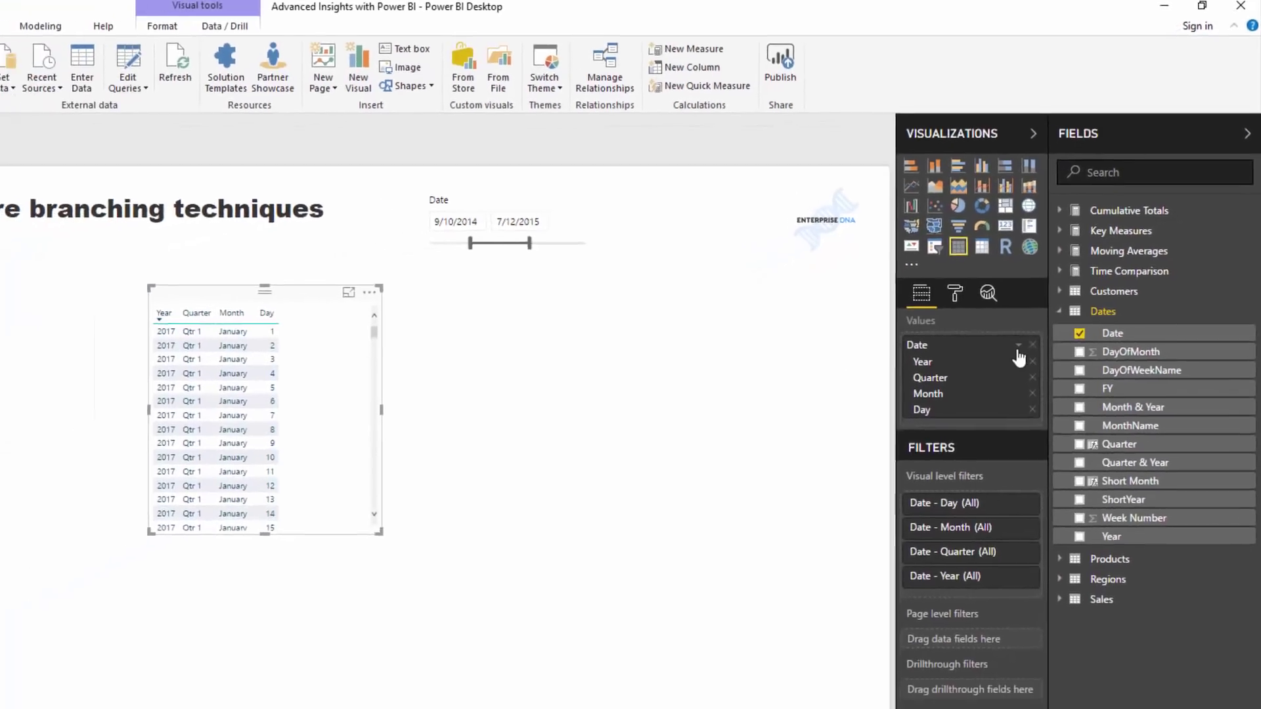
click(1017, 346)
click(1050, 430)
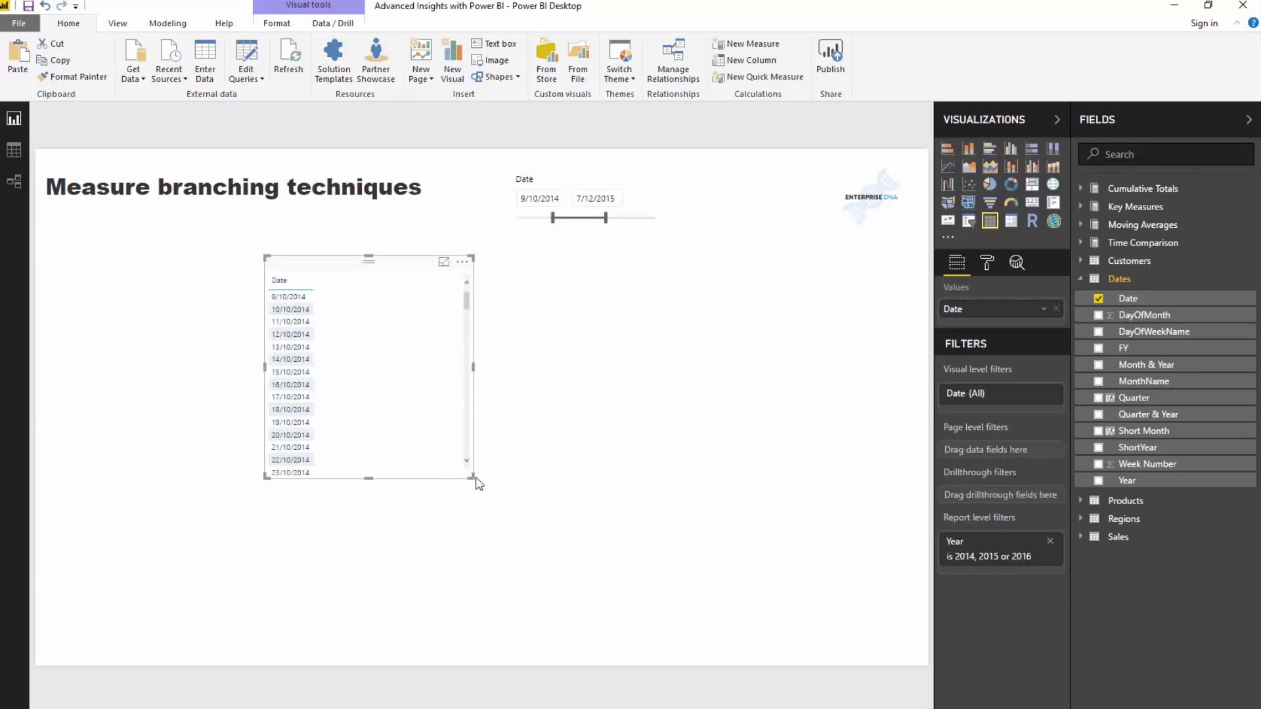
drag(476, 479, 558, 554)
click(594, 551)
click(1131, 225)
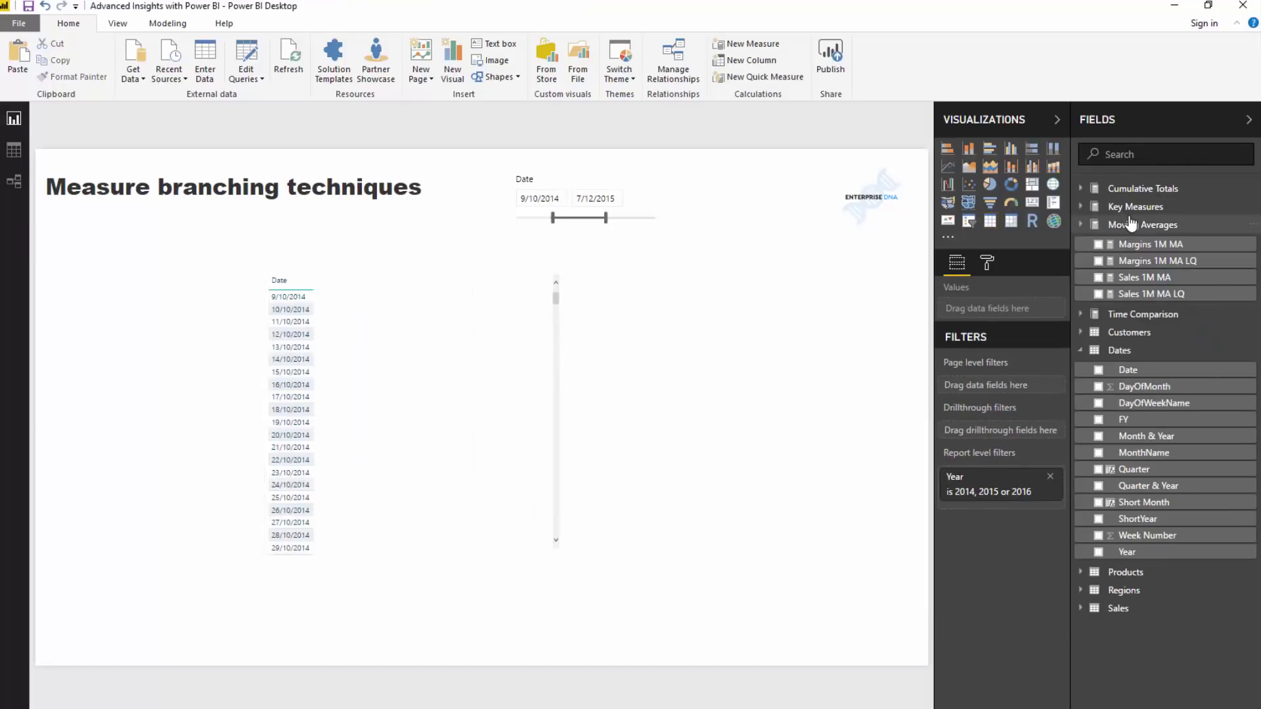
click(1135, 206)
drag(1090, 289, 451, 407)
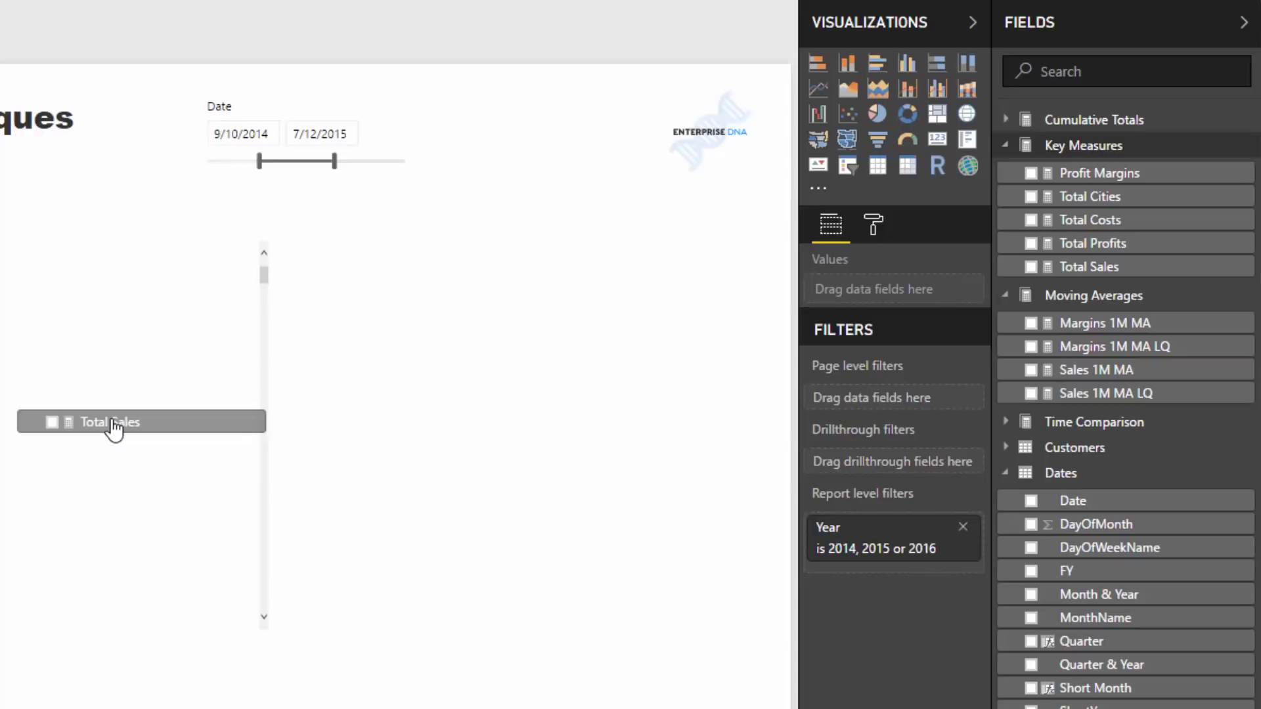
drag(113, 428, 118, 420)
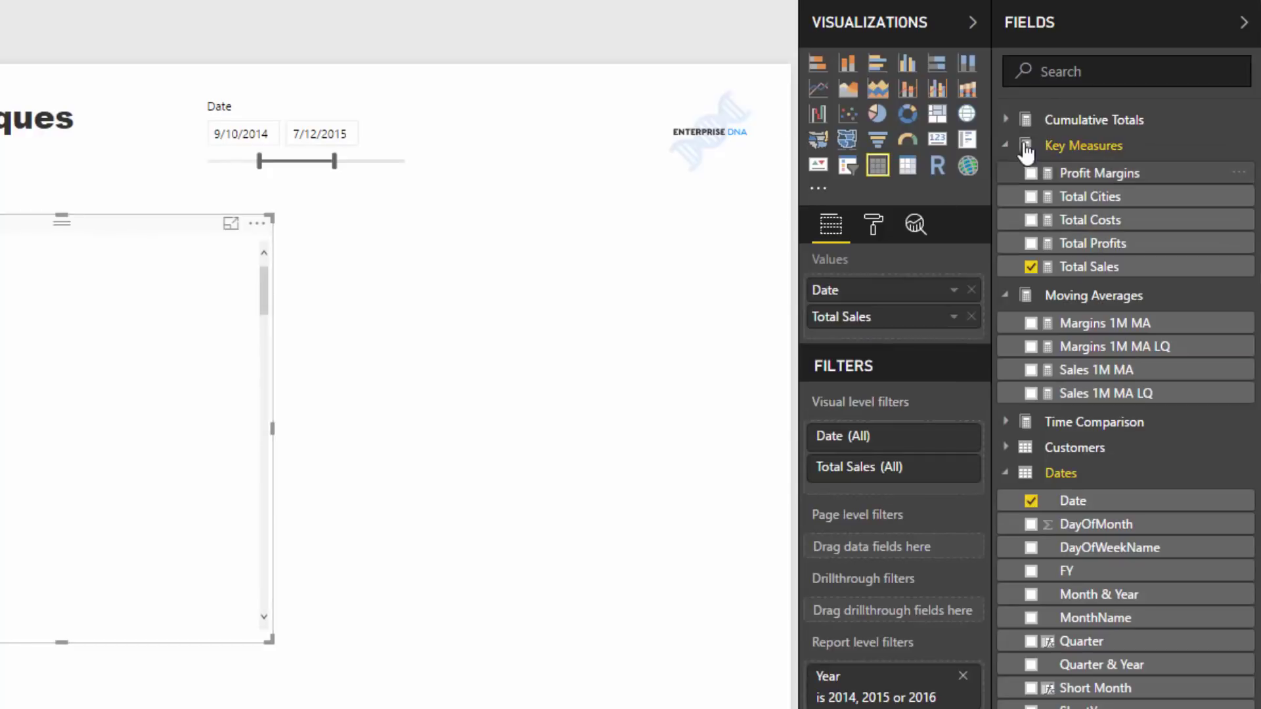
Display the Sales LQ measure's formula from the Time Comparison folder
click(1005, 295)
click(1005, 320)
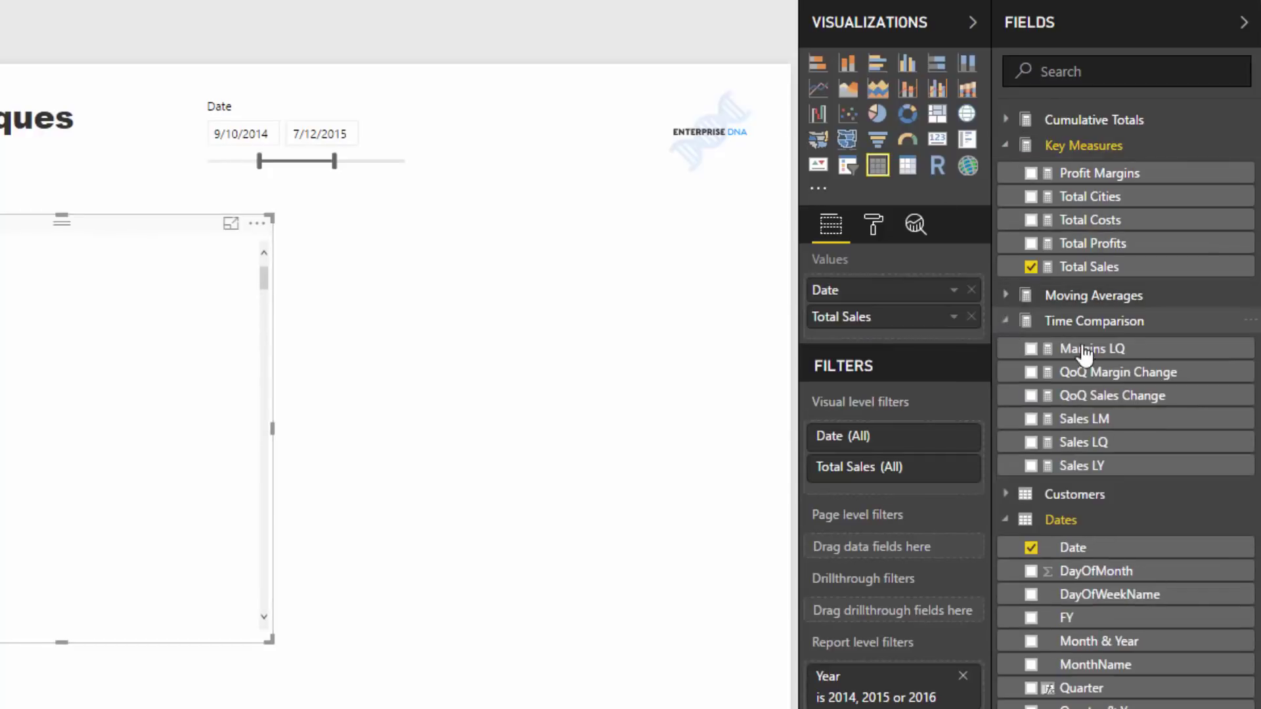
click(1094, 444)
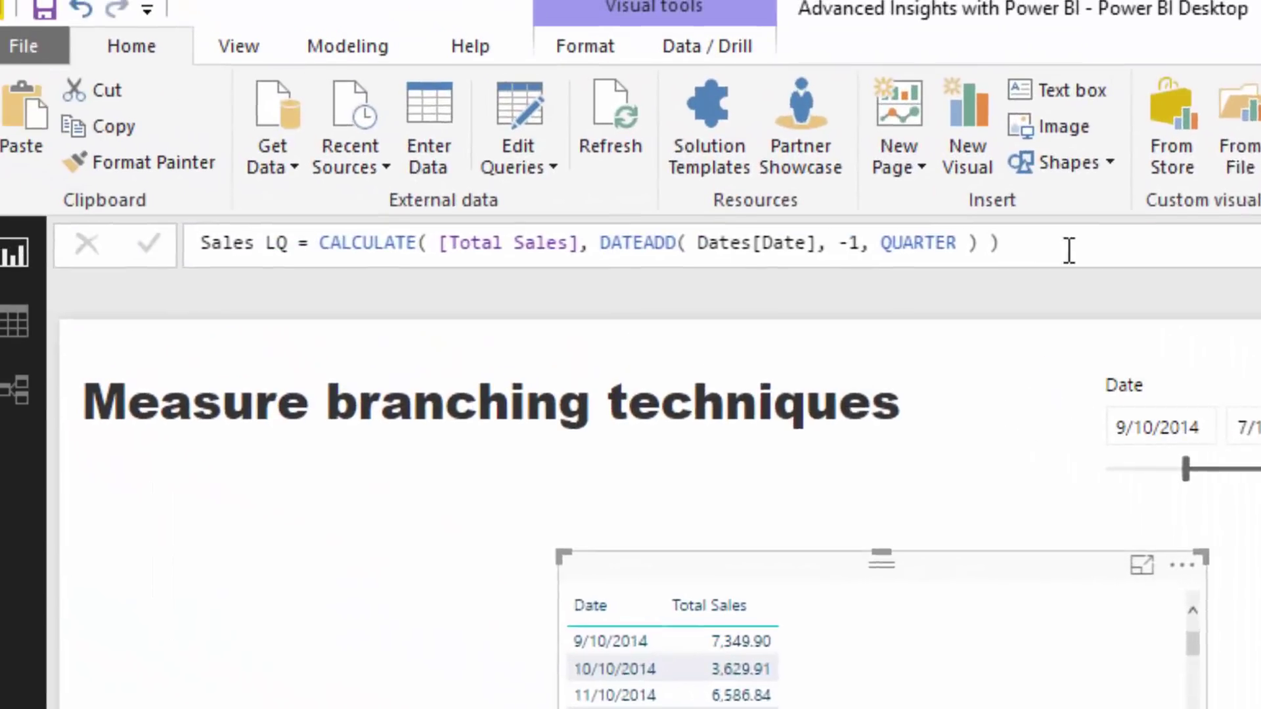
Walk through the Sales LQ formula (CALCULATE, [Total Sales], DATEADD -1 quarter), then add Sales LQ to the table
click(266, 244)
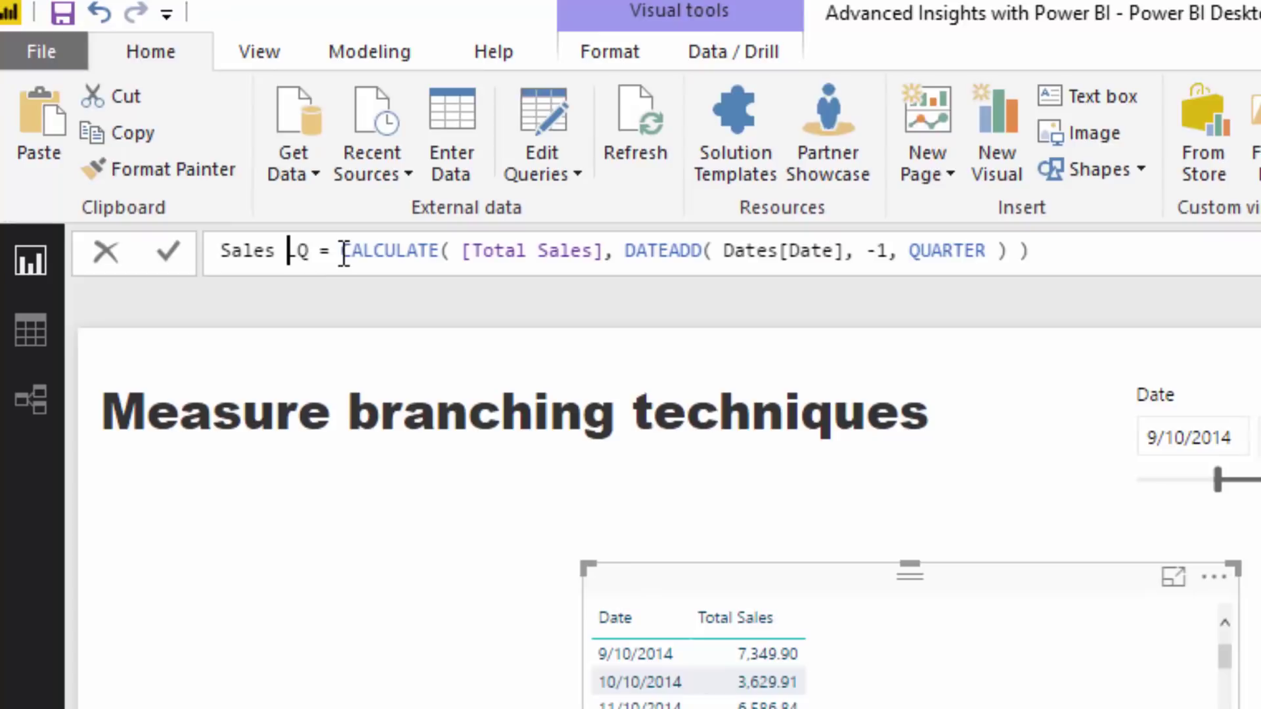
drag(341, 251, 474, 253)
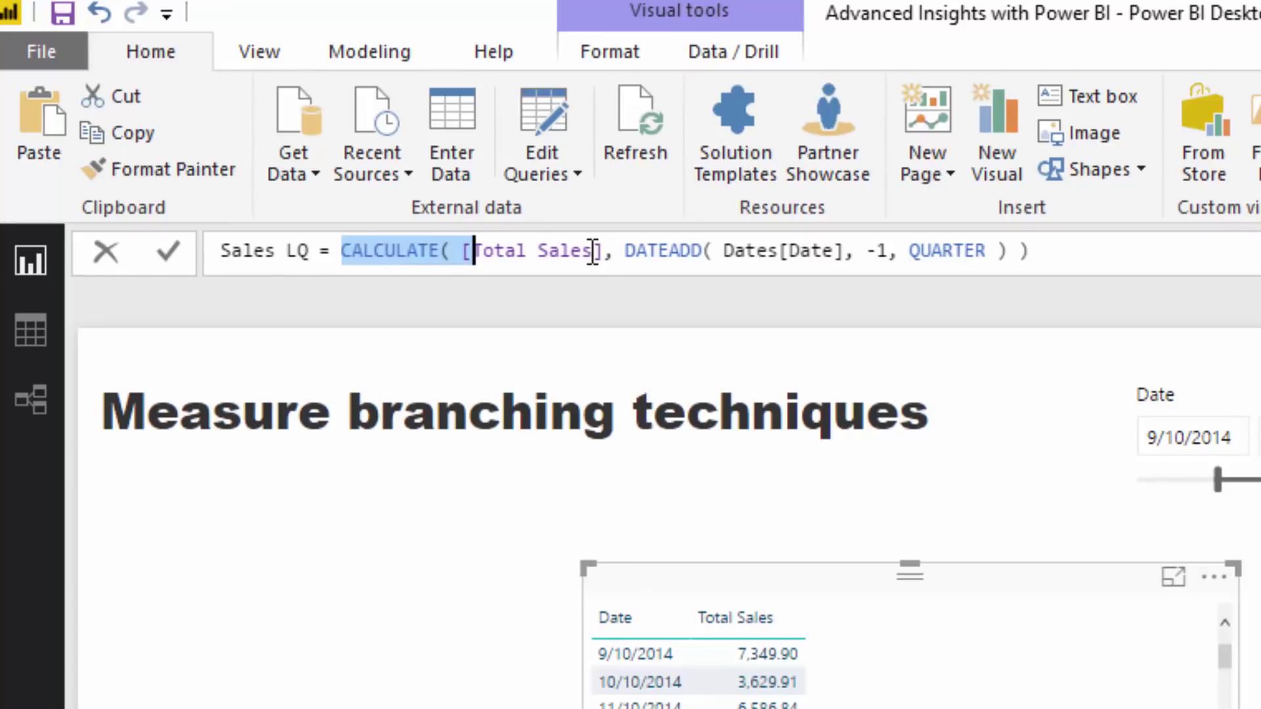
drag(601, 251, 453, 251)
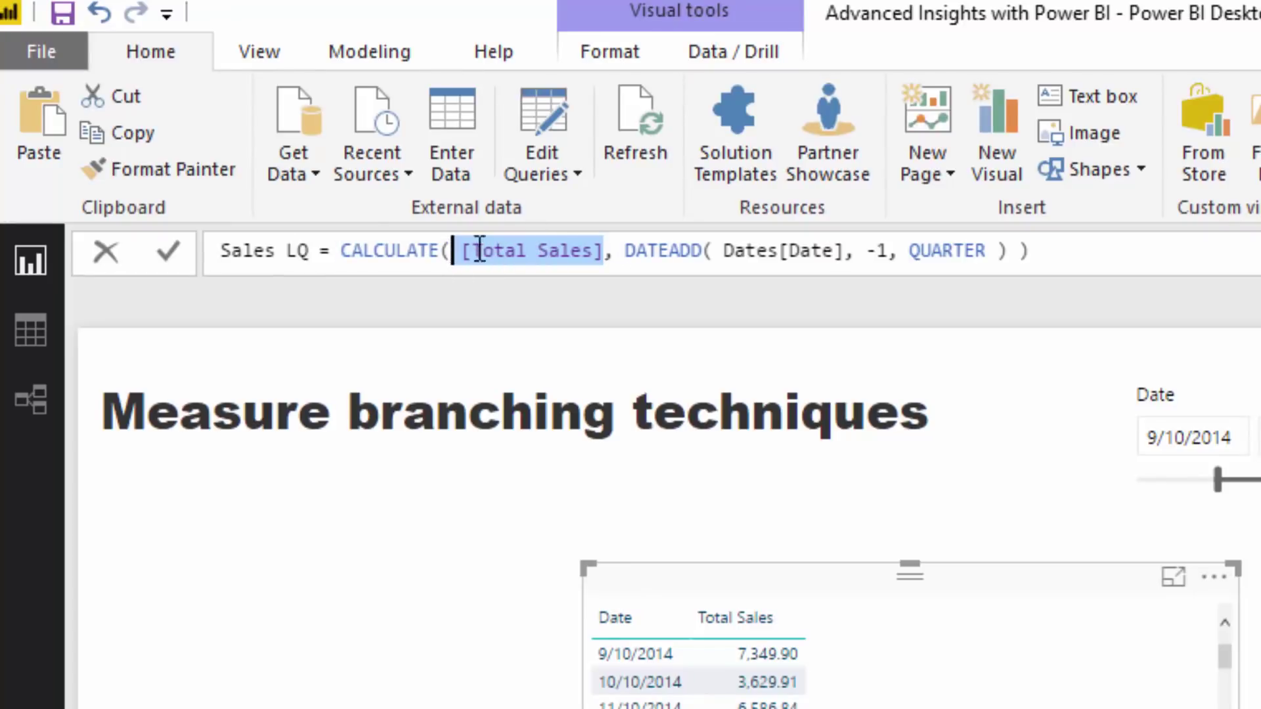
click(621, 251)
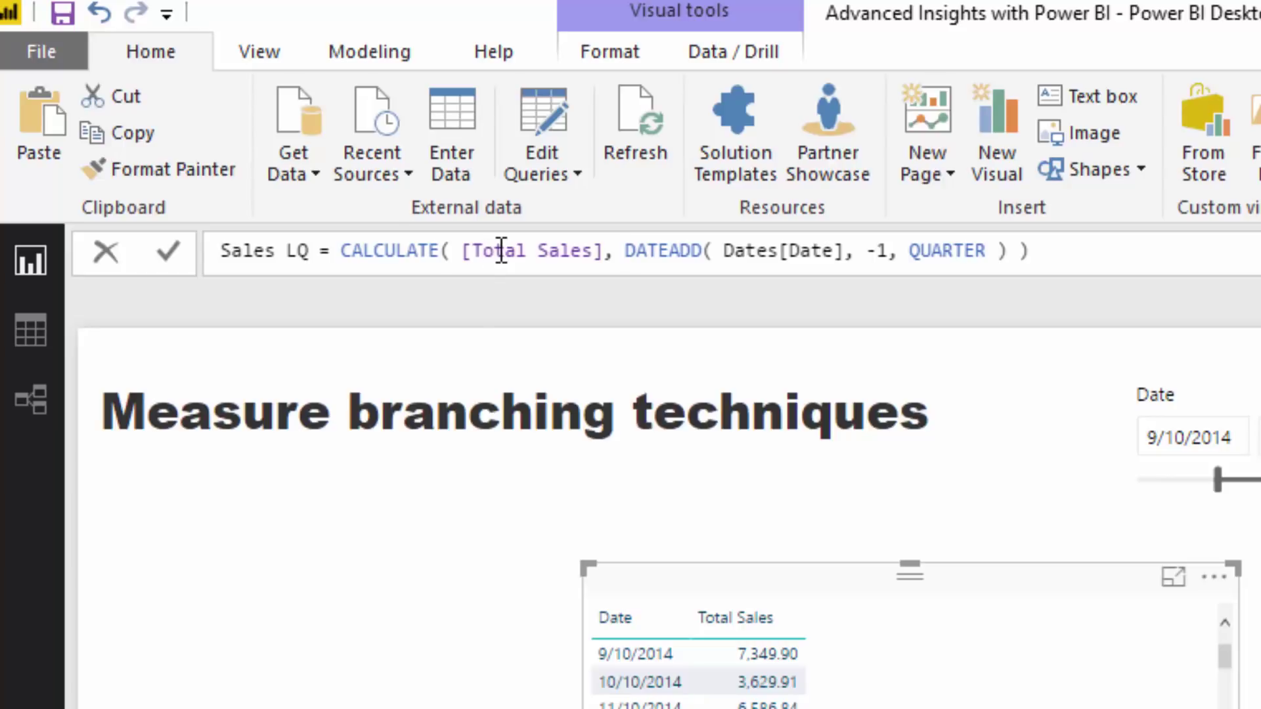
drag(622, 251, 660, 251)
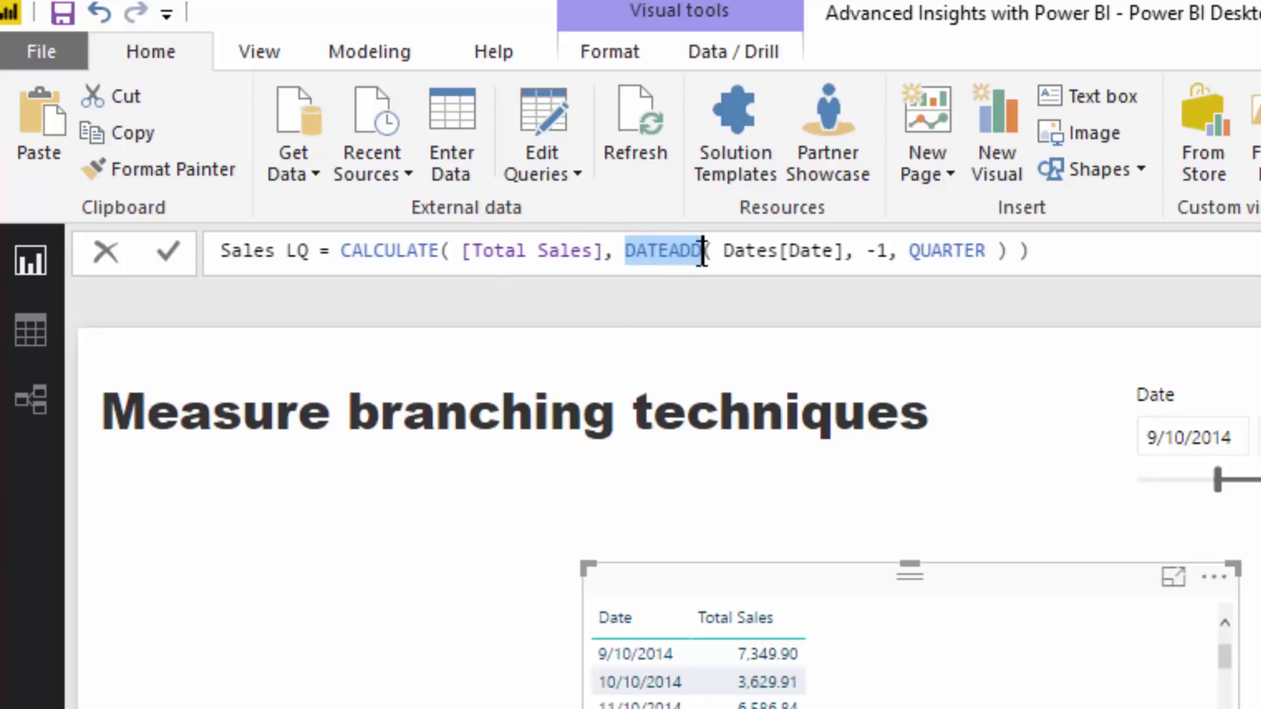
drag(702, 253, 713, 253)
click(886, 250)
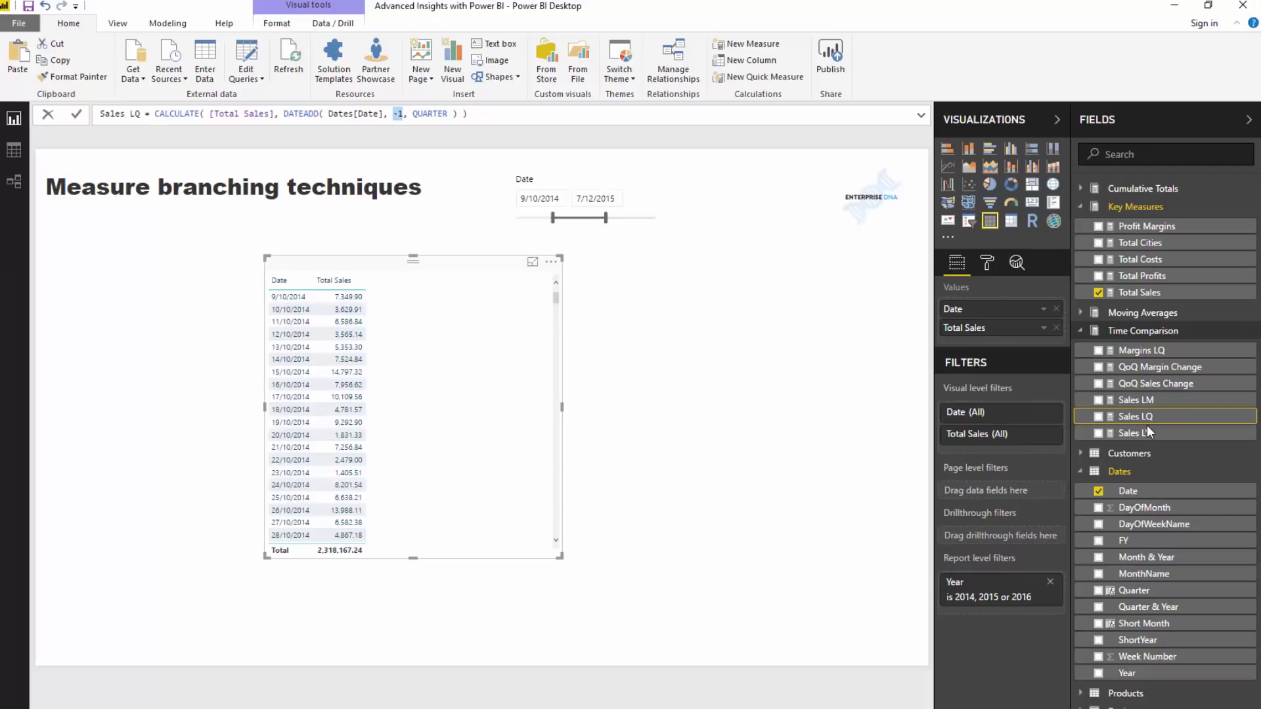
drag(1135, 416, 394, 404)
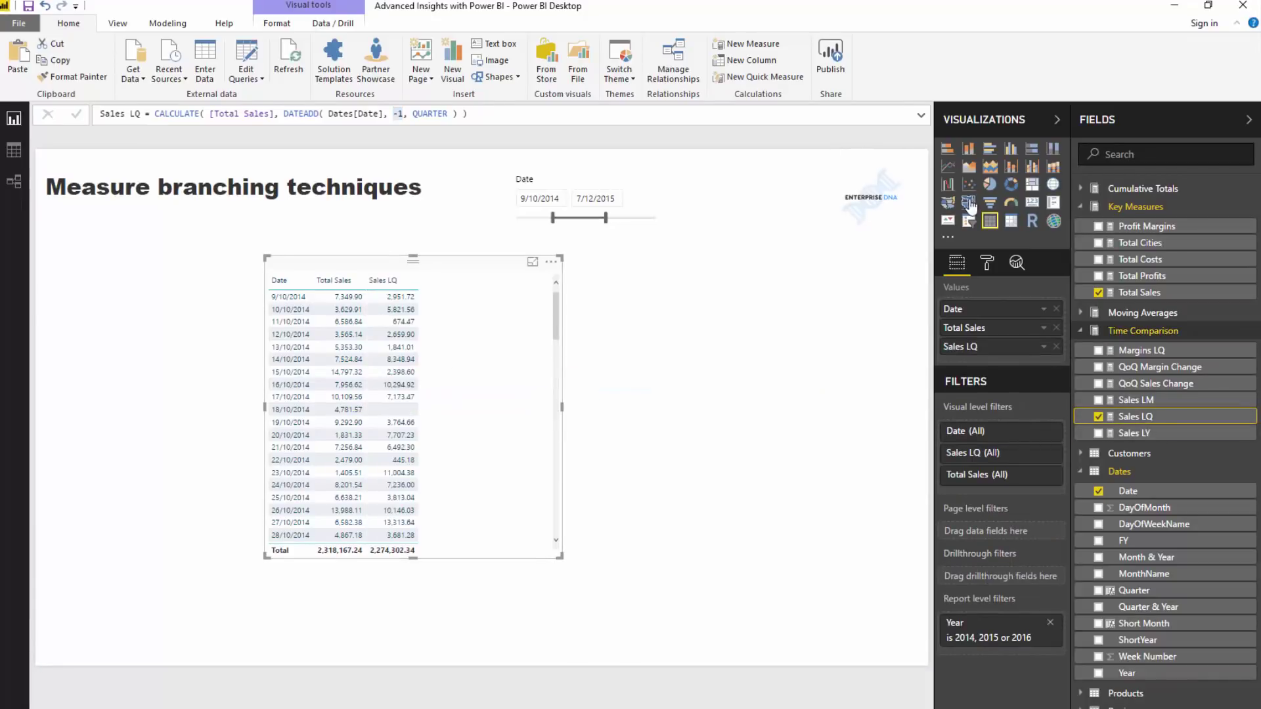
Convert the table into a wide, short line chart of Total Sales and Sales LQ and position it
click(948, 167)
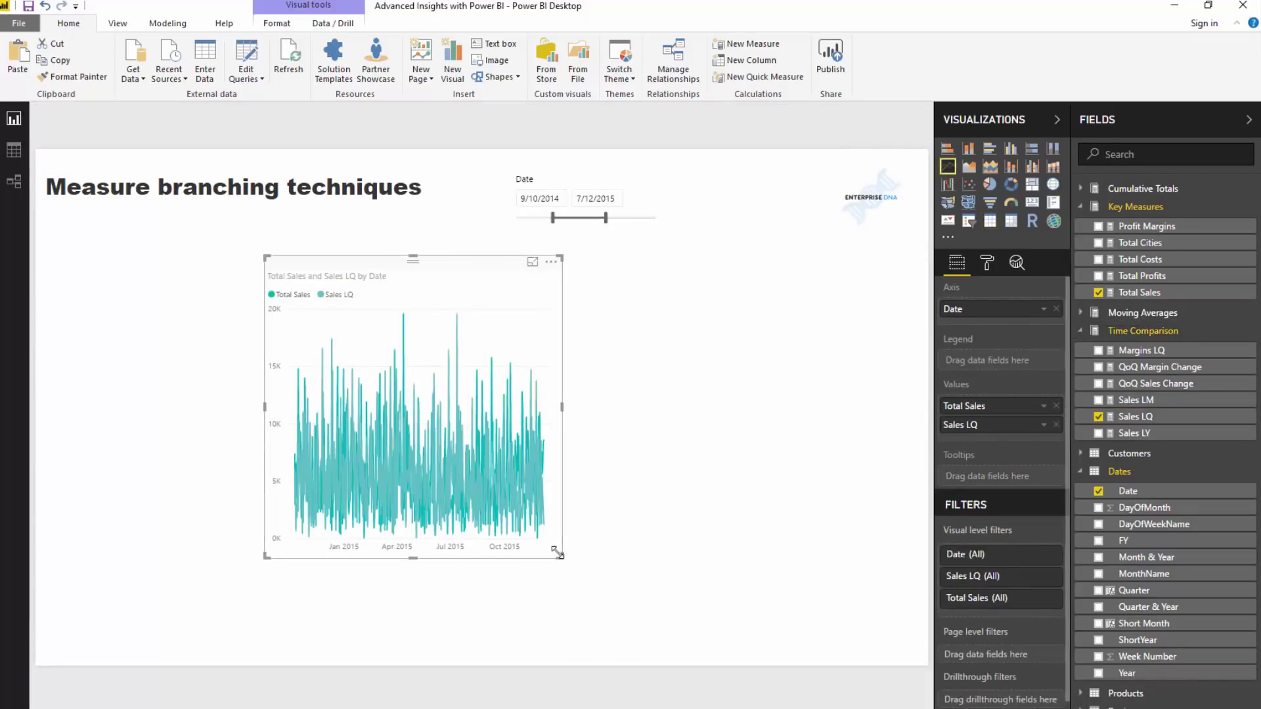
drag(557, 552, 782, 448)
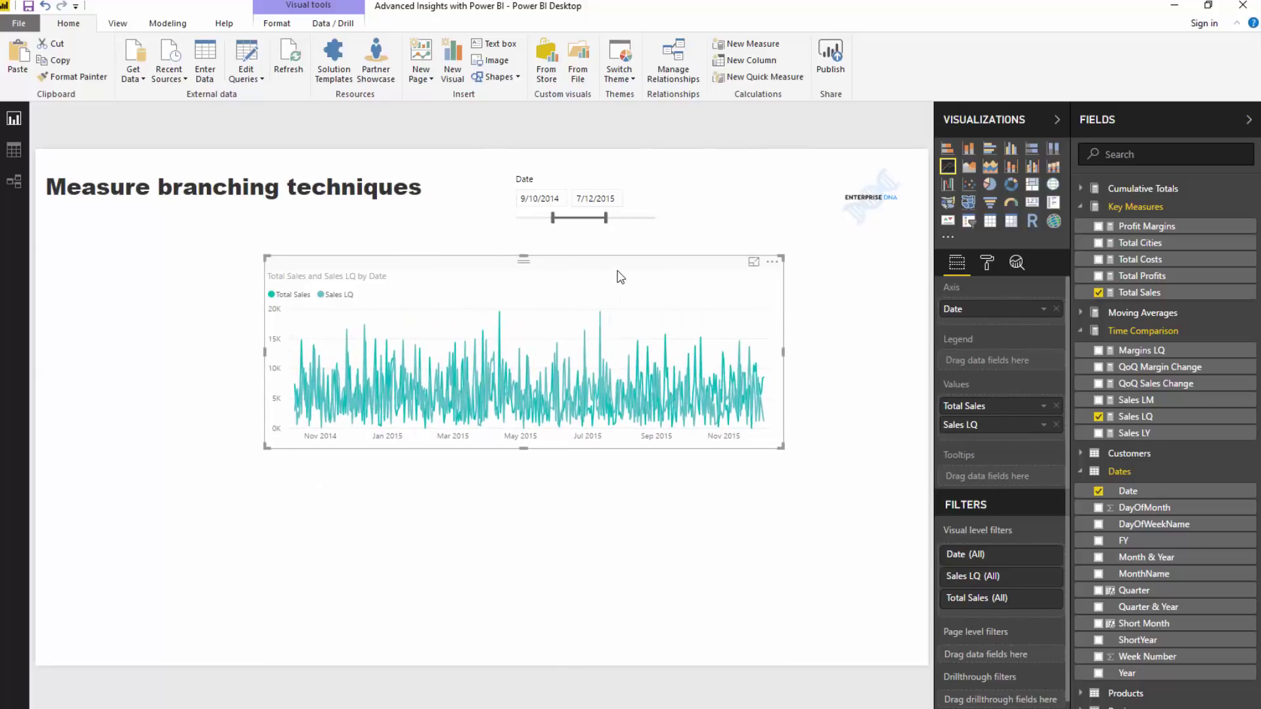
drag(620, 277, 590, 274)
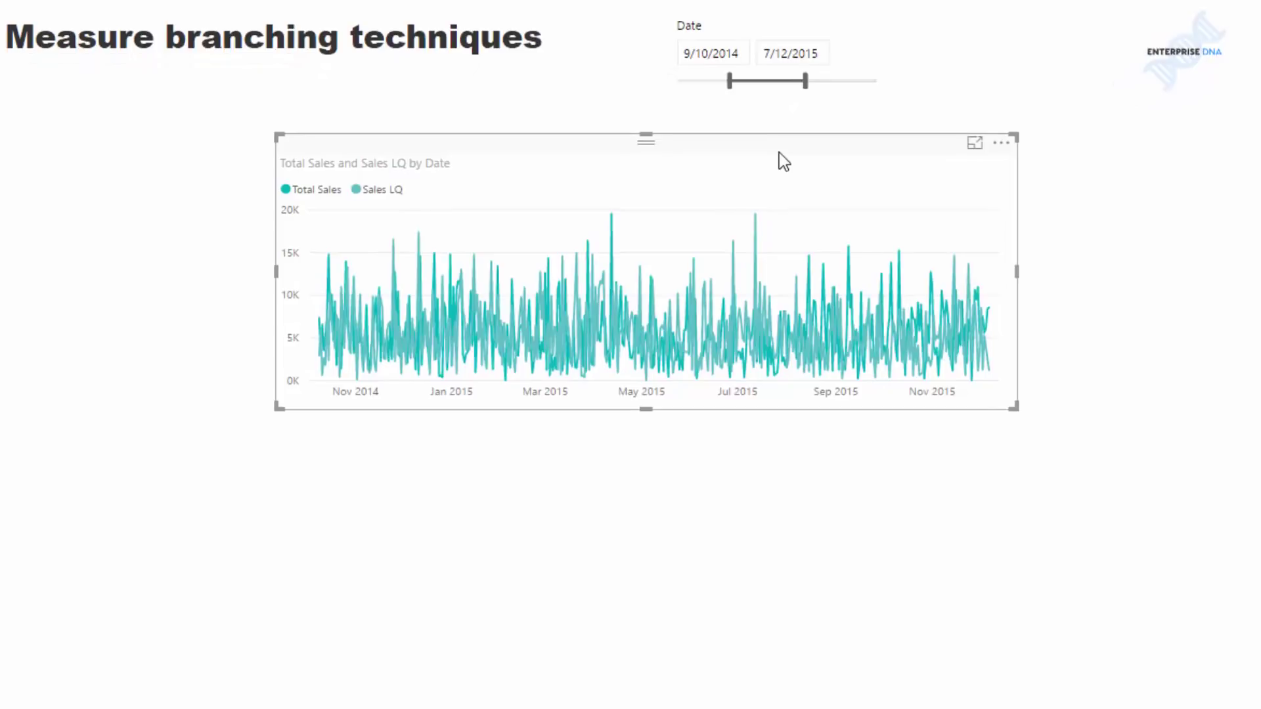
mouse_move(796, 151)
mouse_down()
mouse_move(818, 129)
mouse_move(792, 129)
mouse_up()
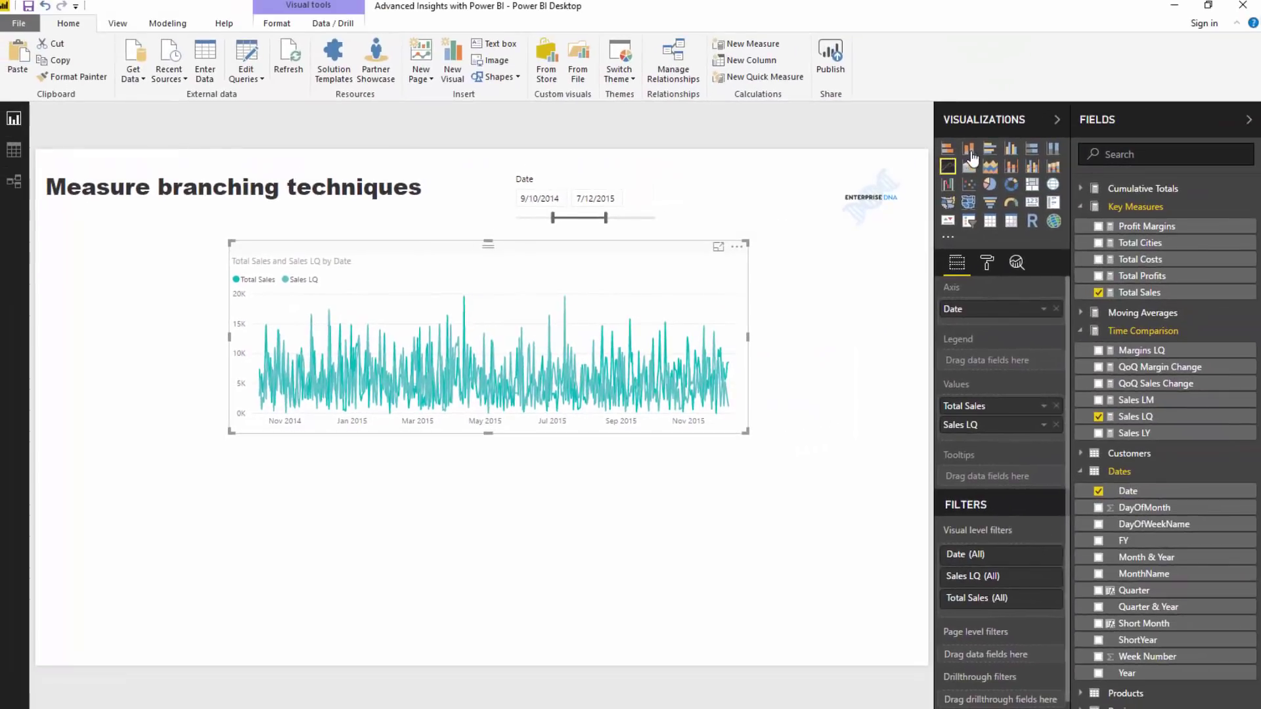
Preview stacked column, clustered column and area charts, revert to a line chart, and shorten it
click(969, 150)
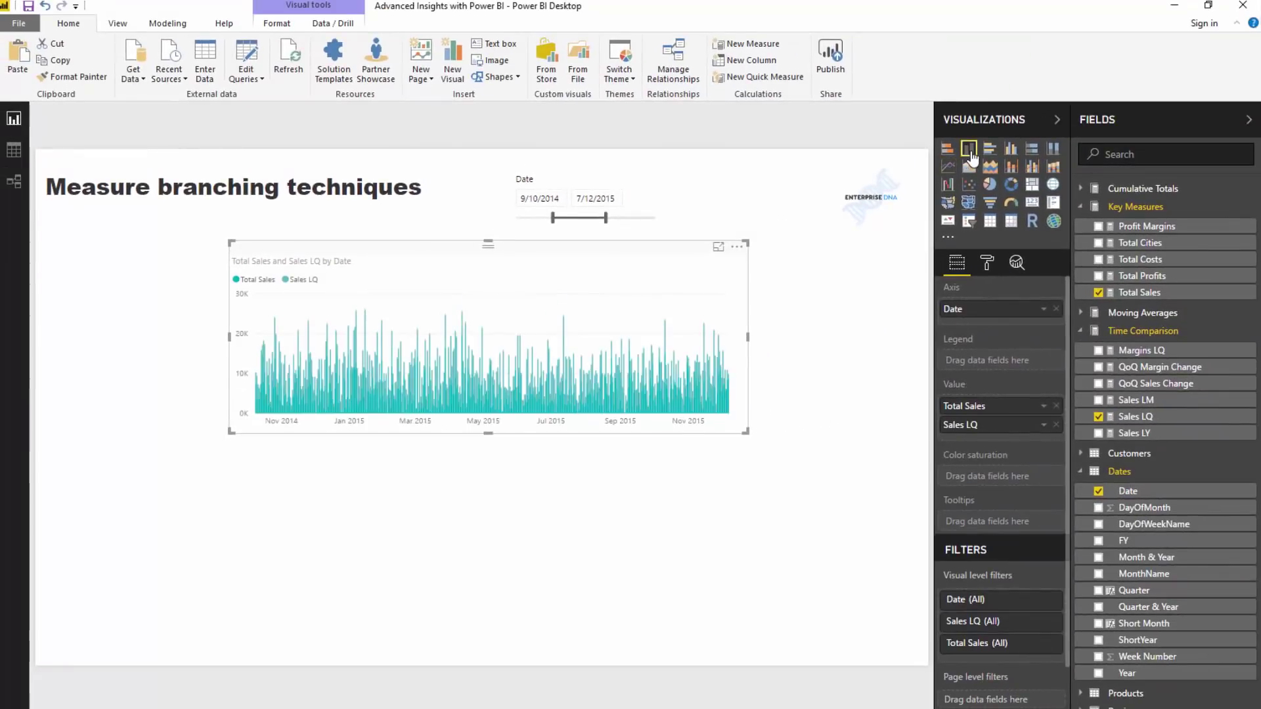
click(1012, 153)
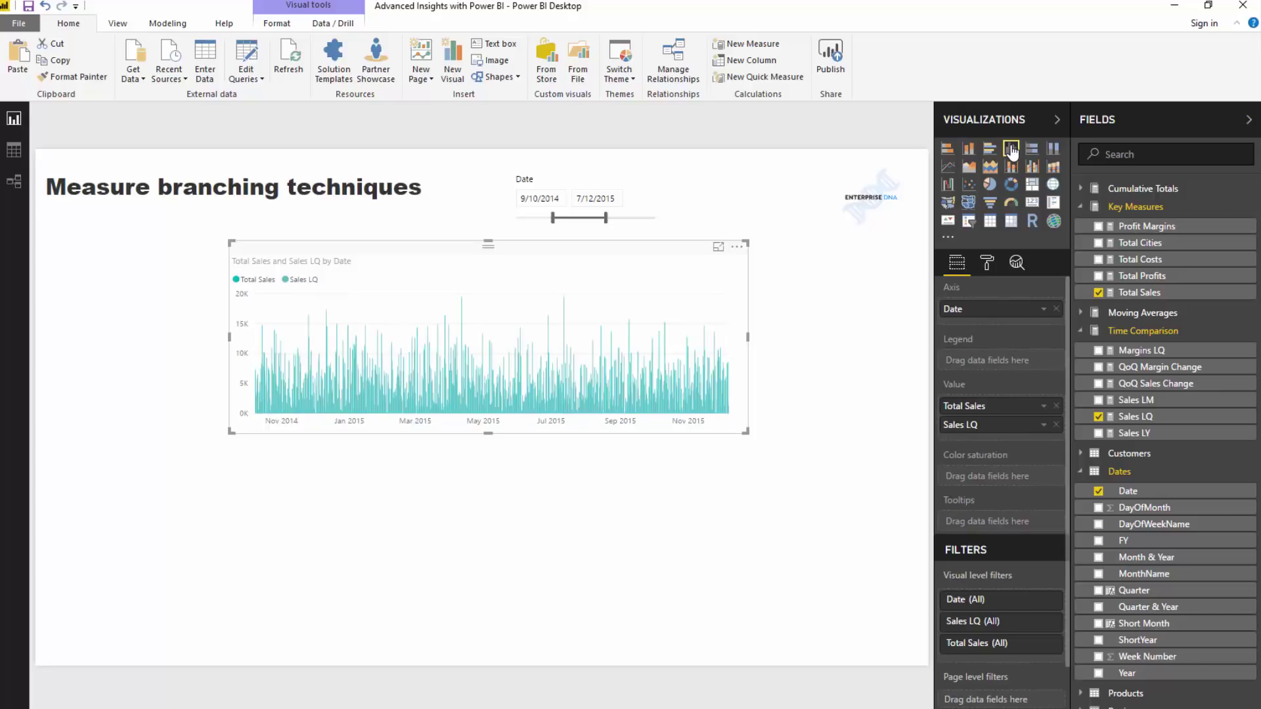
click(968, 168)
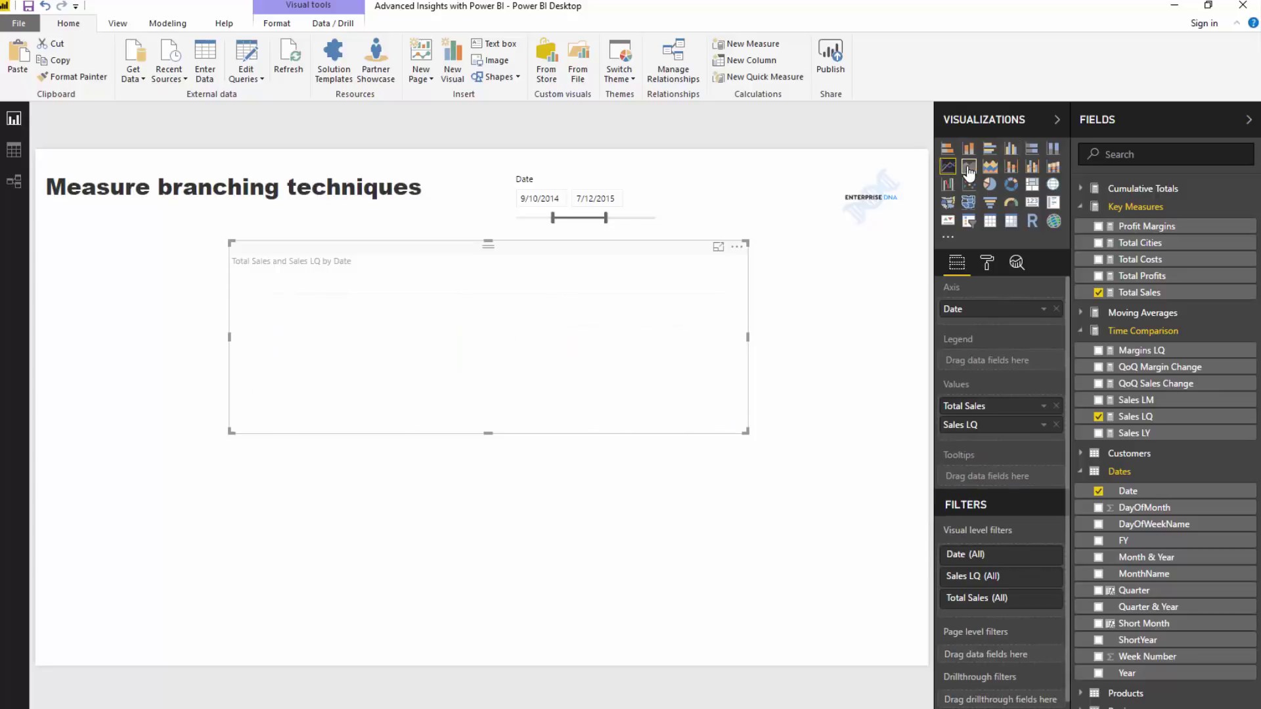
click(948, 167)
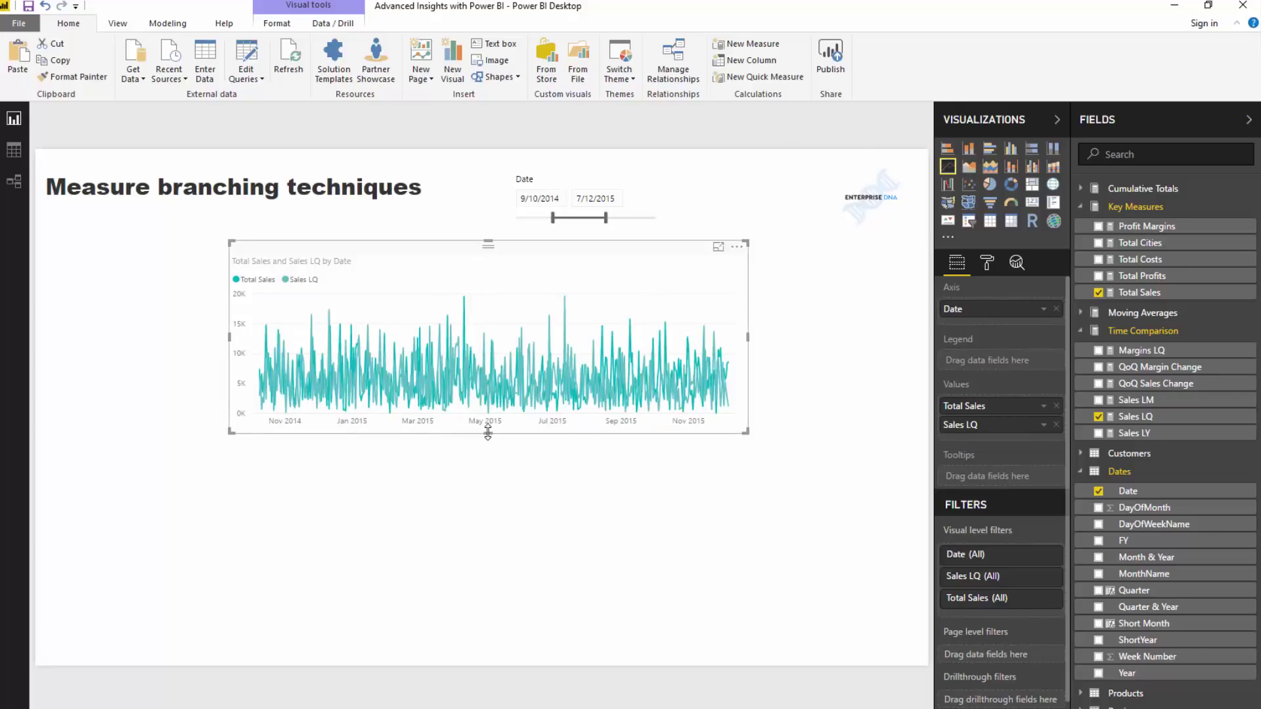
drag(488, 434, 501, 420)
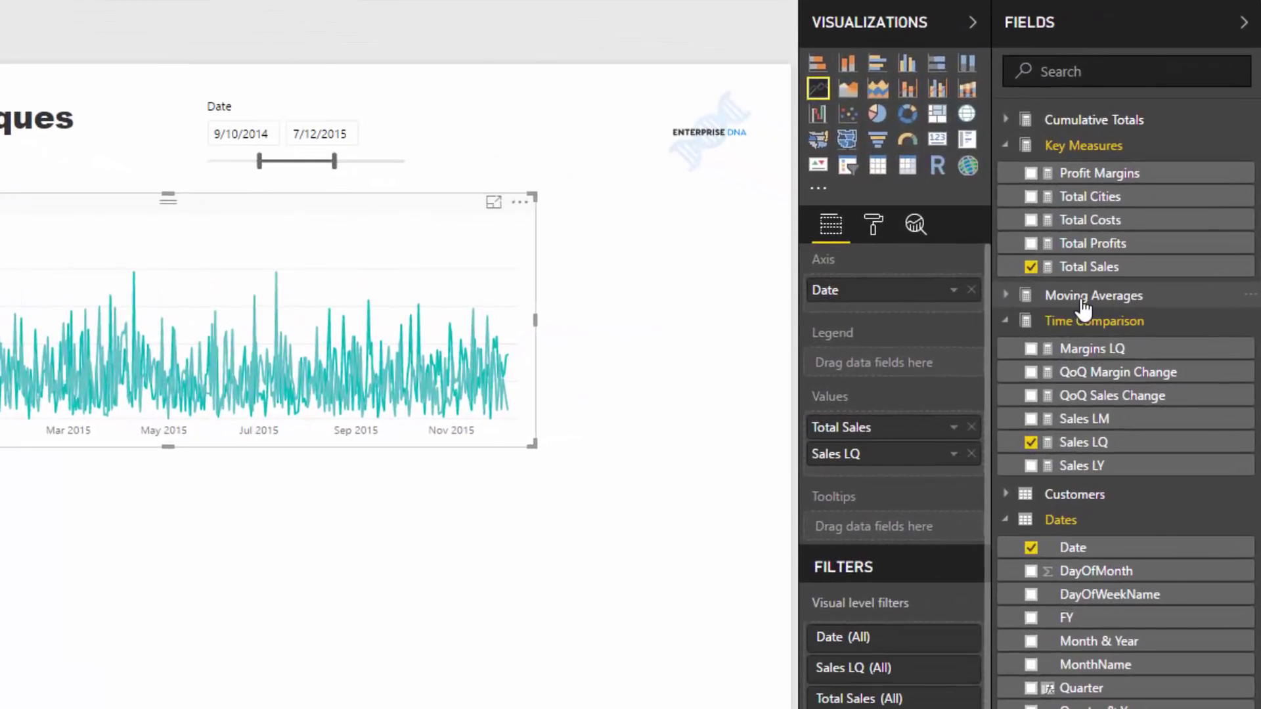
Show the Sales 1M MA formula: AVERAGEX over DATESINPERIOD of Dates[Date], -1 MONTH
click(1083, 297)
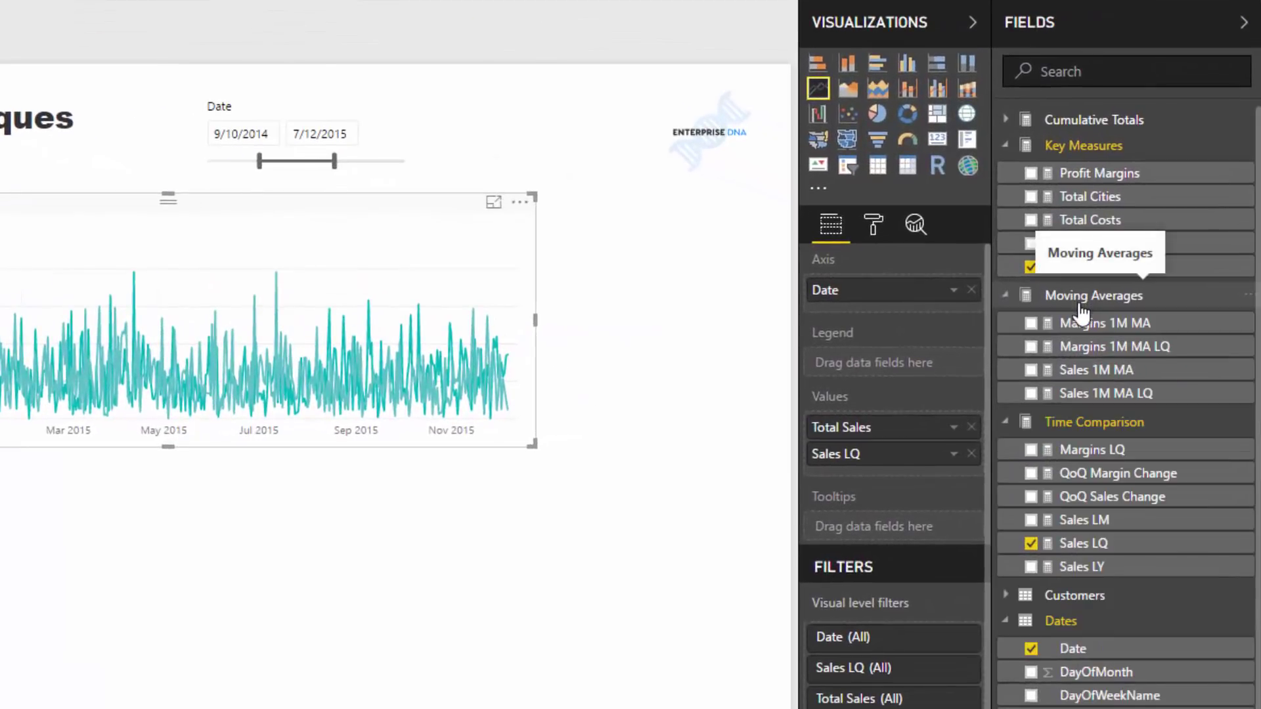
click(1075, 371)
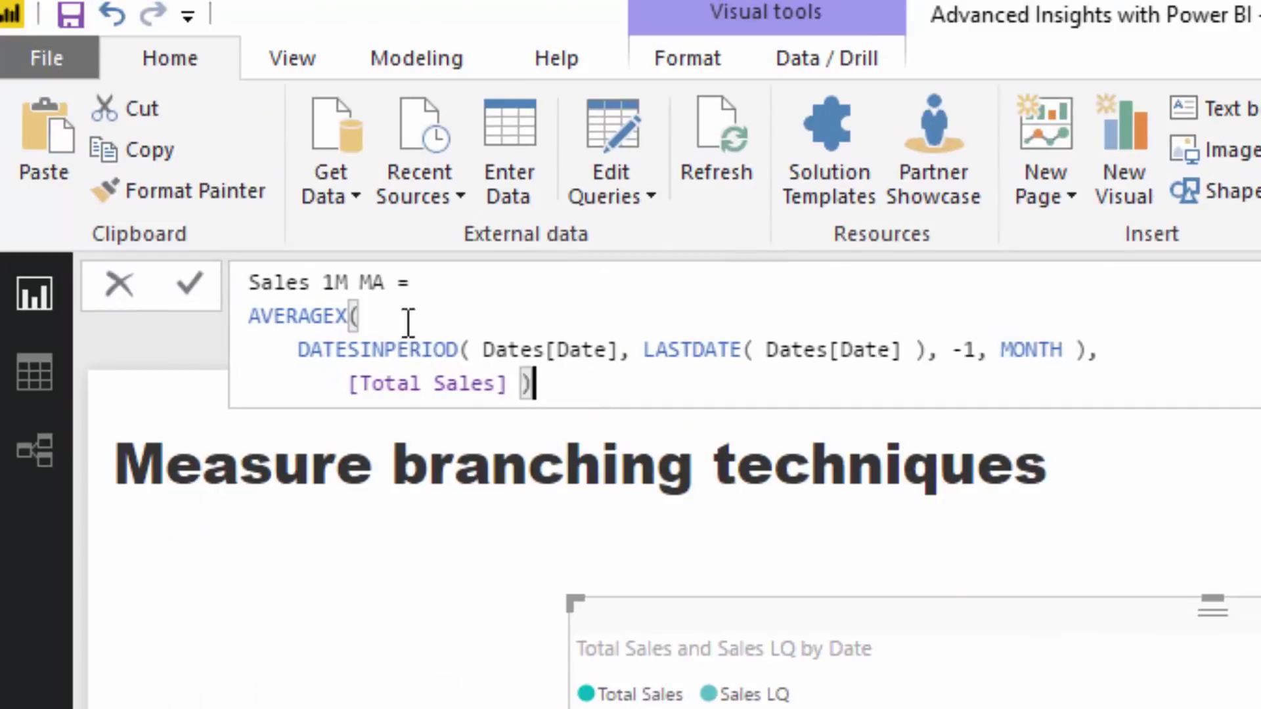
drag(479, 361, 192, 256)
click(768, 389)
drag(509, 384, 342, 388)
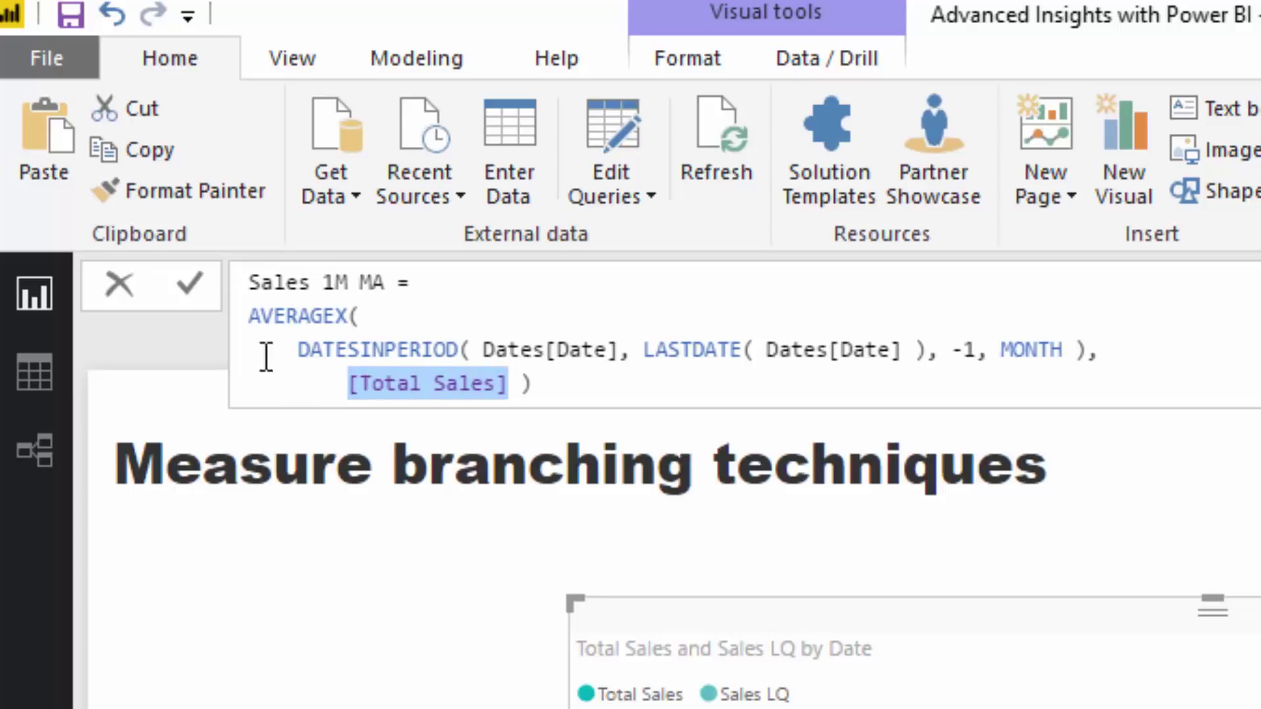
click(299, 349)
drag(315, 348, 1092, 343)
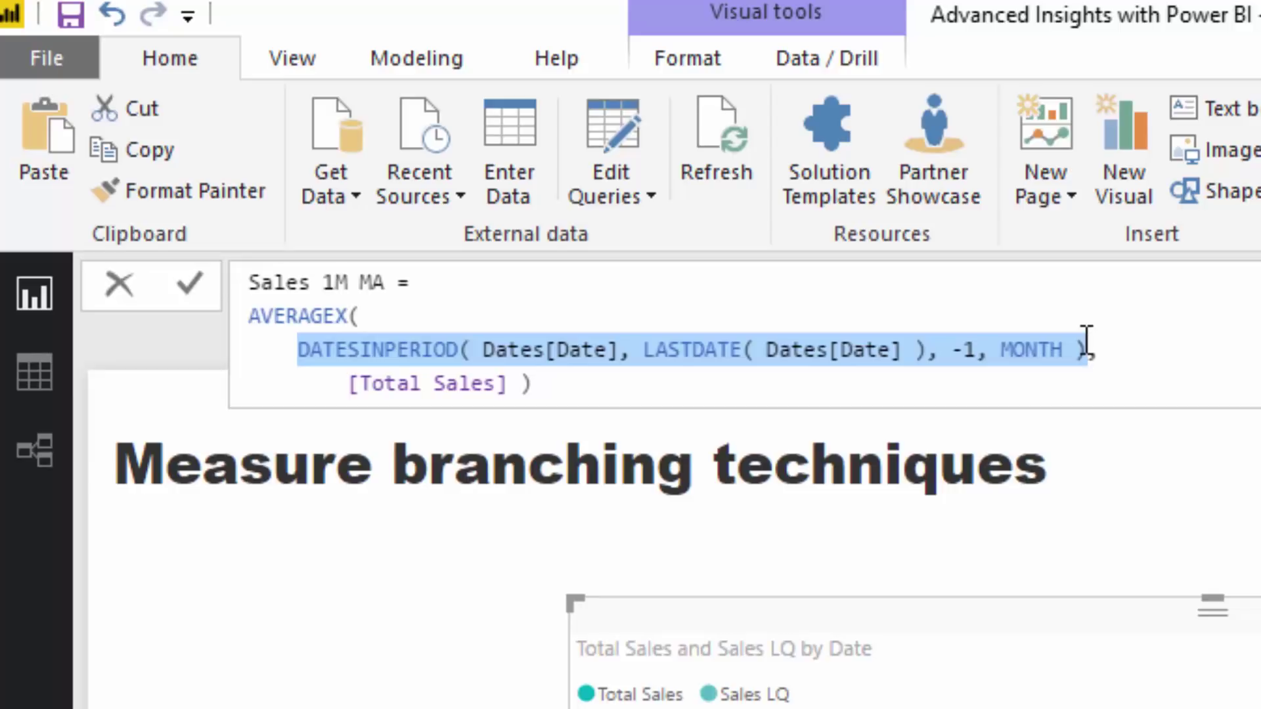
click(534, 307)
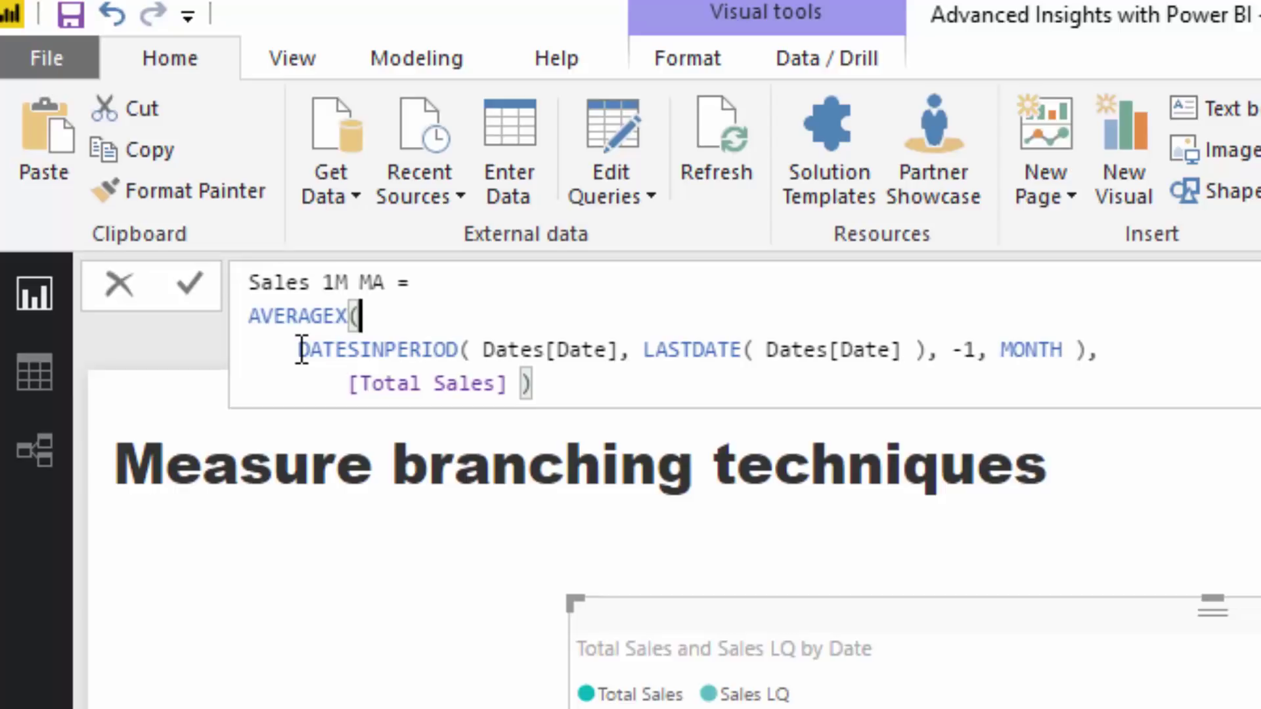
drag(304, 350, 1087, 350)
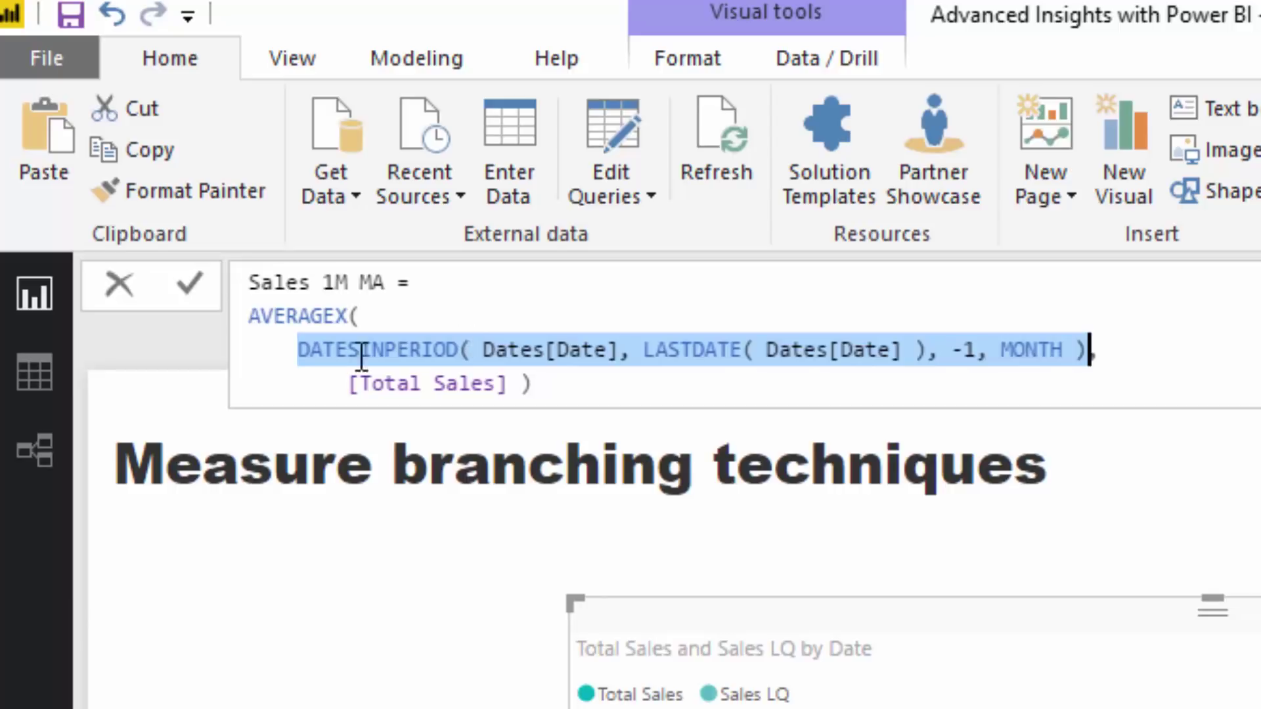
click(301, 353)
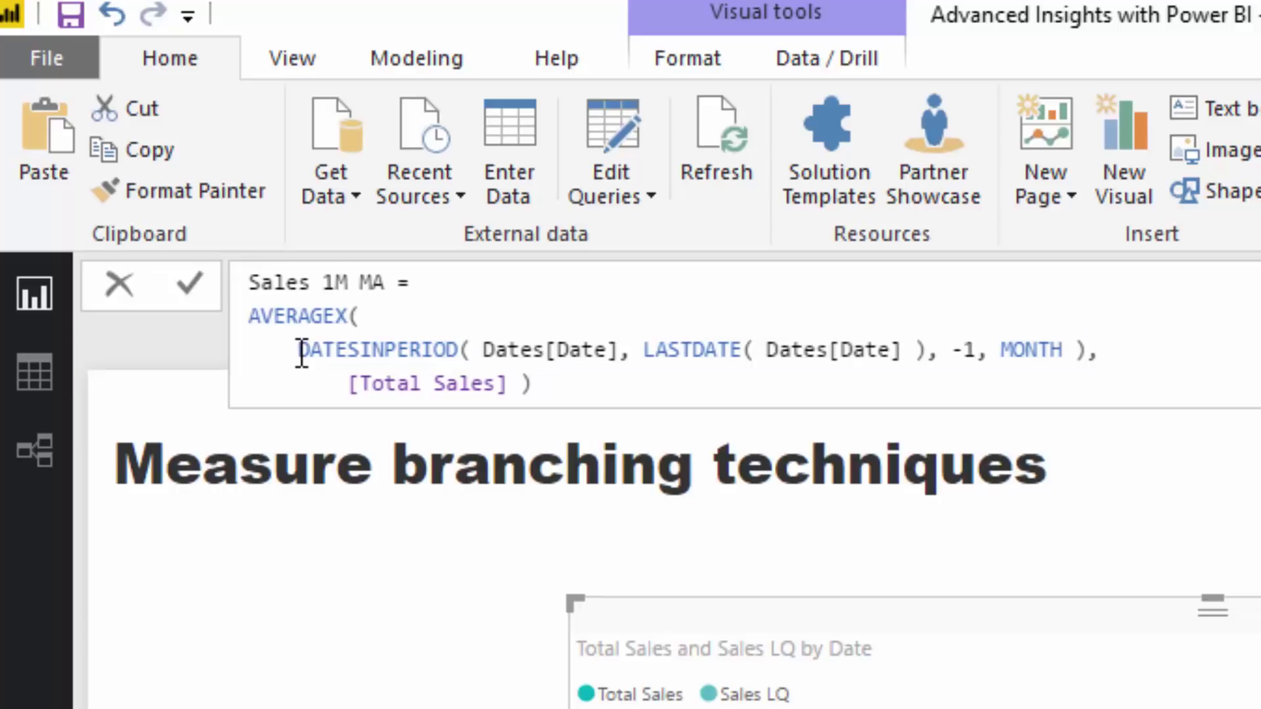
drag(952, 353, 1062, 353)
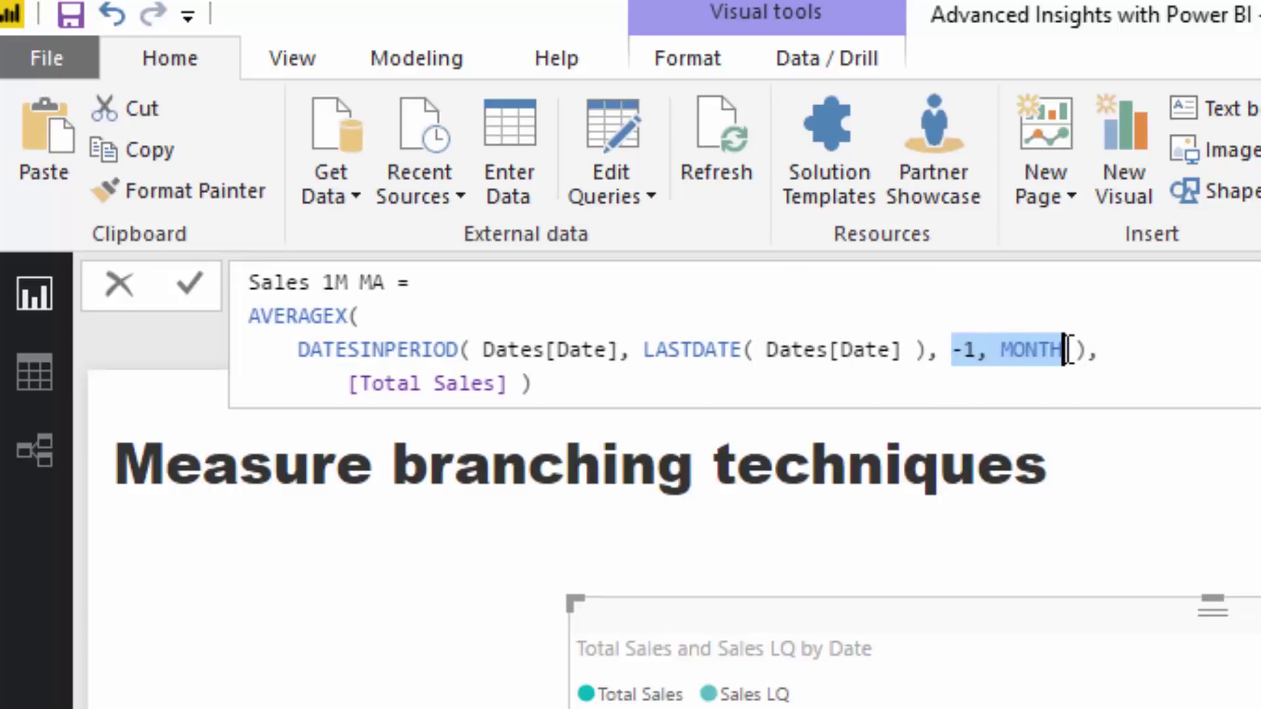
click(954, 353)
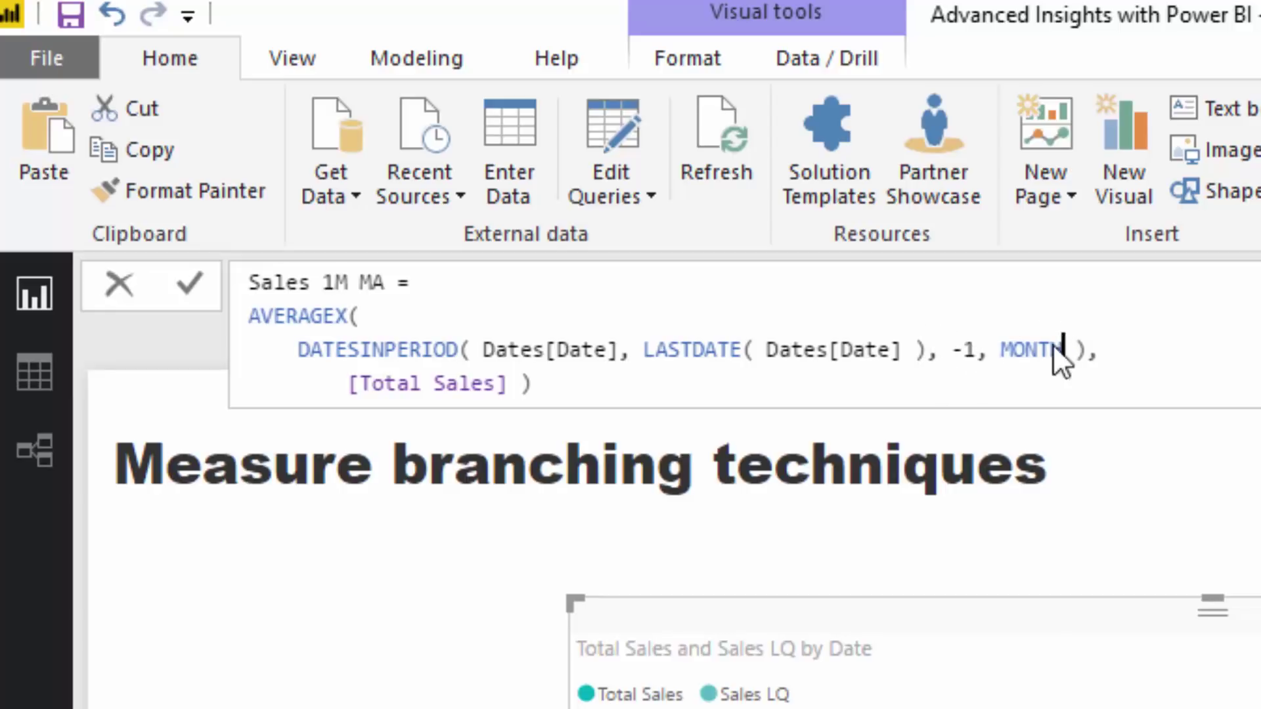
drag(1060, 352, 952, 351)
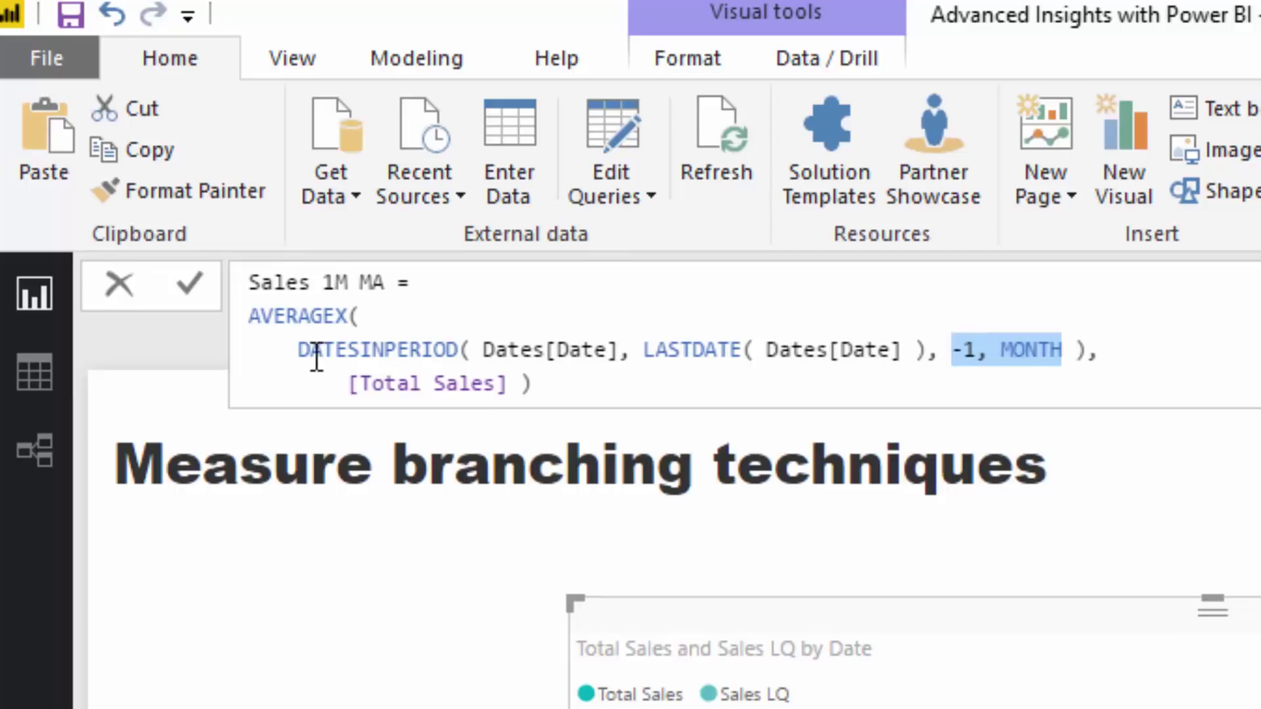
drag(298, 351, 1081, 354)
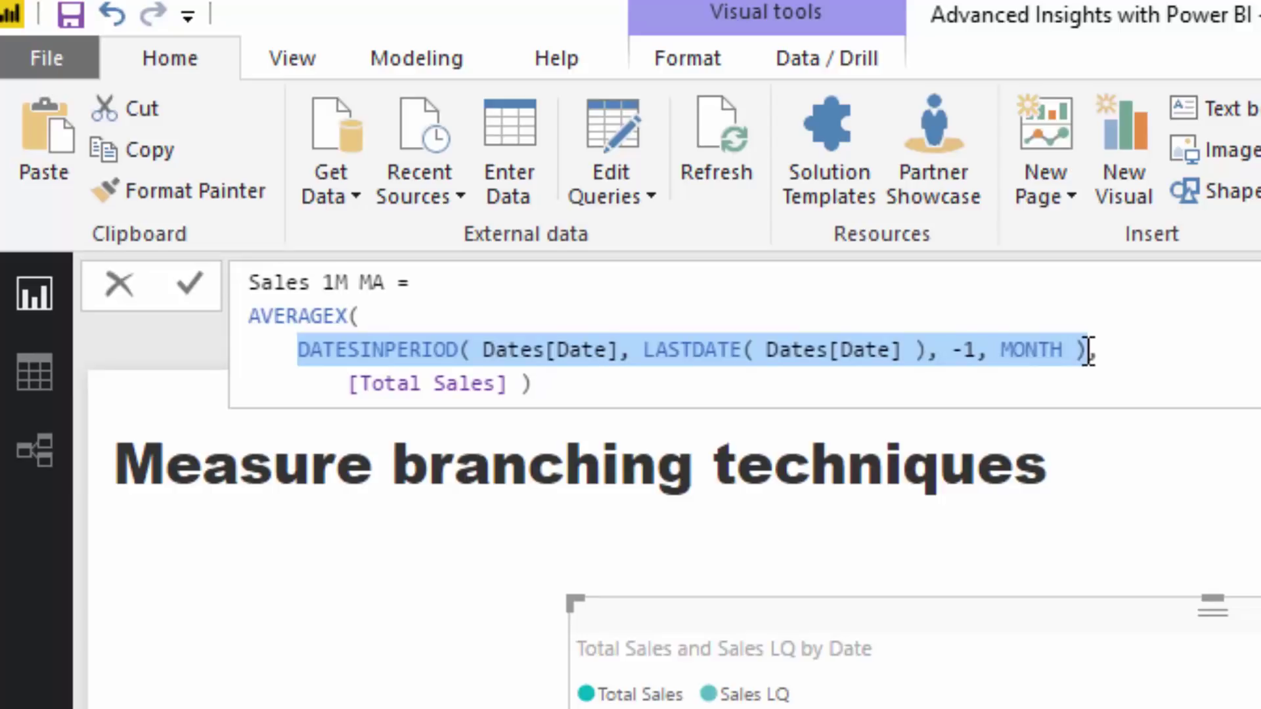
drag(512, 382, 312, 382)
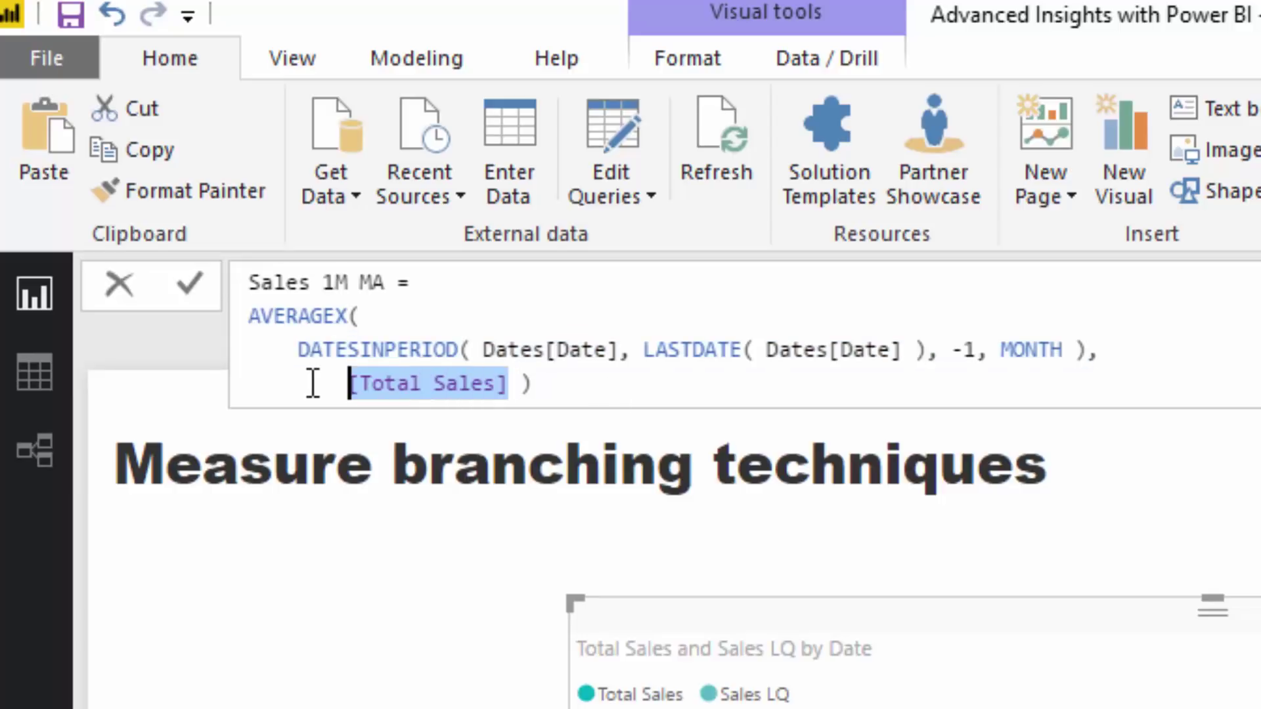
drag(335, 317, 136, 318)
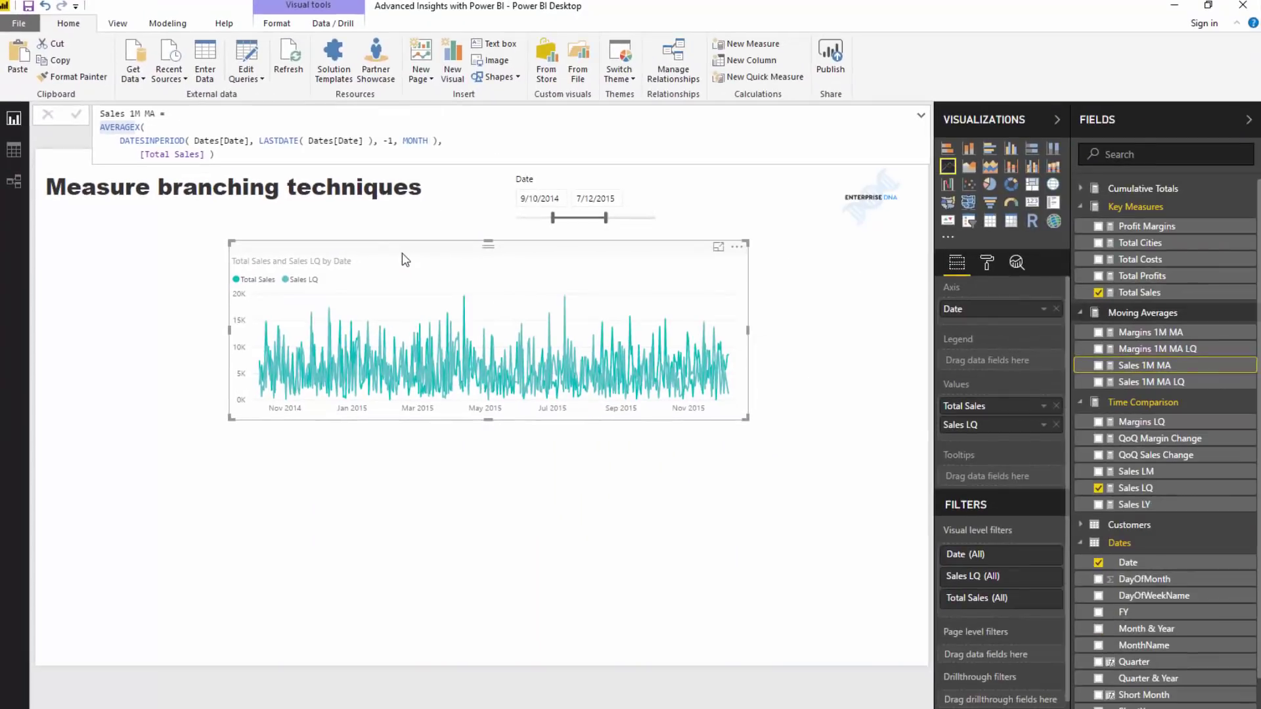
Duplicate the Total Sales line chart and place the copy below the original
click(443, 266)
key(ctrl+c)
key(ctrl+v)
drag(436, 284, 433, 477)
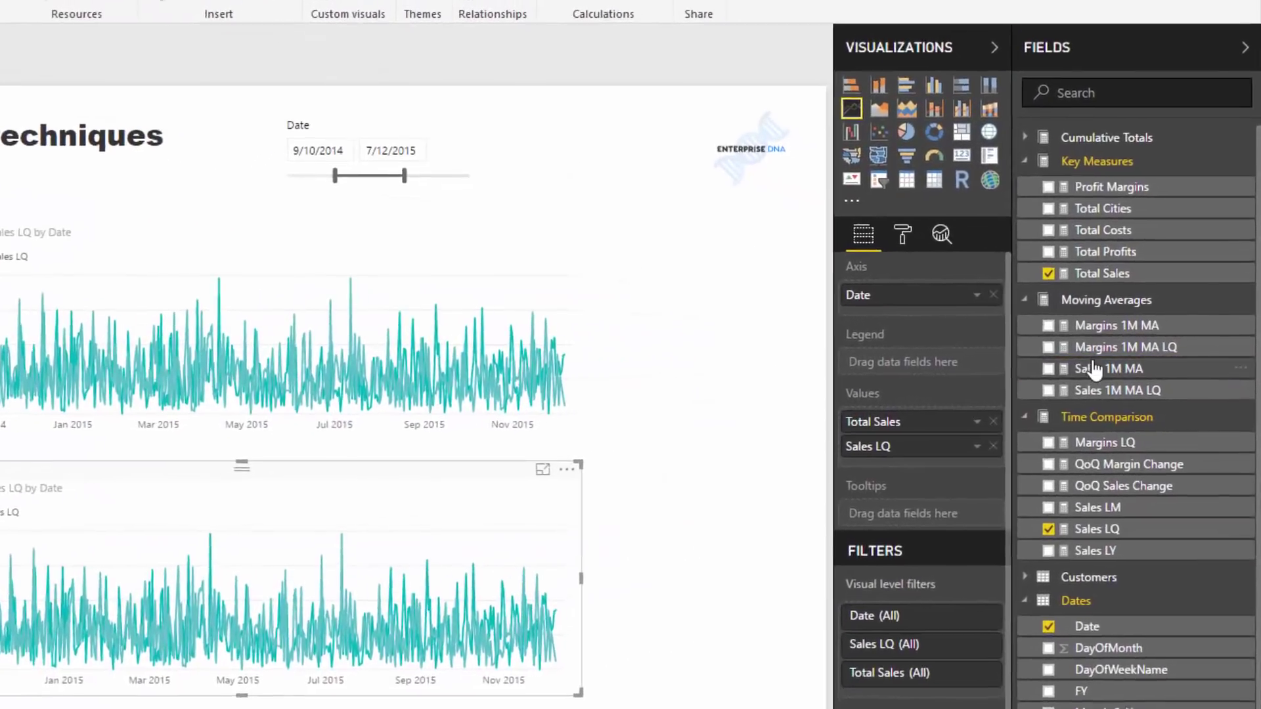
Make the copy plot only Sales 1M MA, resize it, and display the Sales 1M MA LQ formula
drag(1130, 367, 1027, 445)
click(969, 454)
click(970, 428)
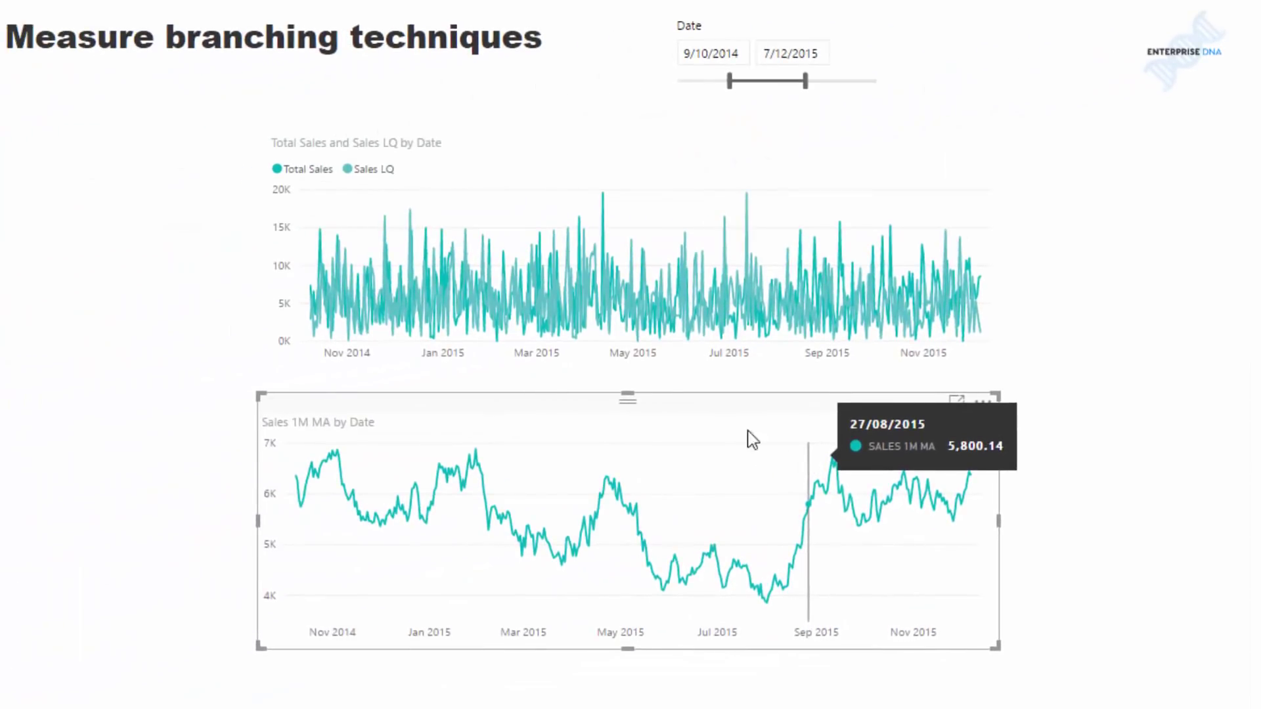
drag(258, 393, 272, 406)
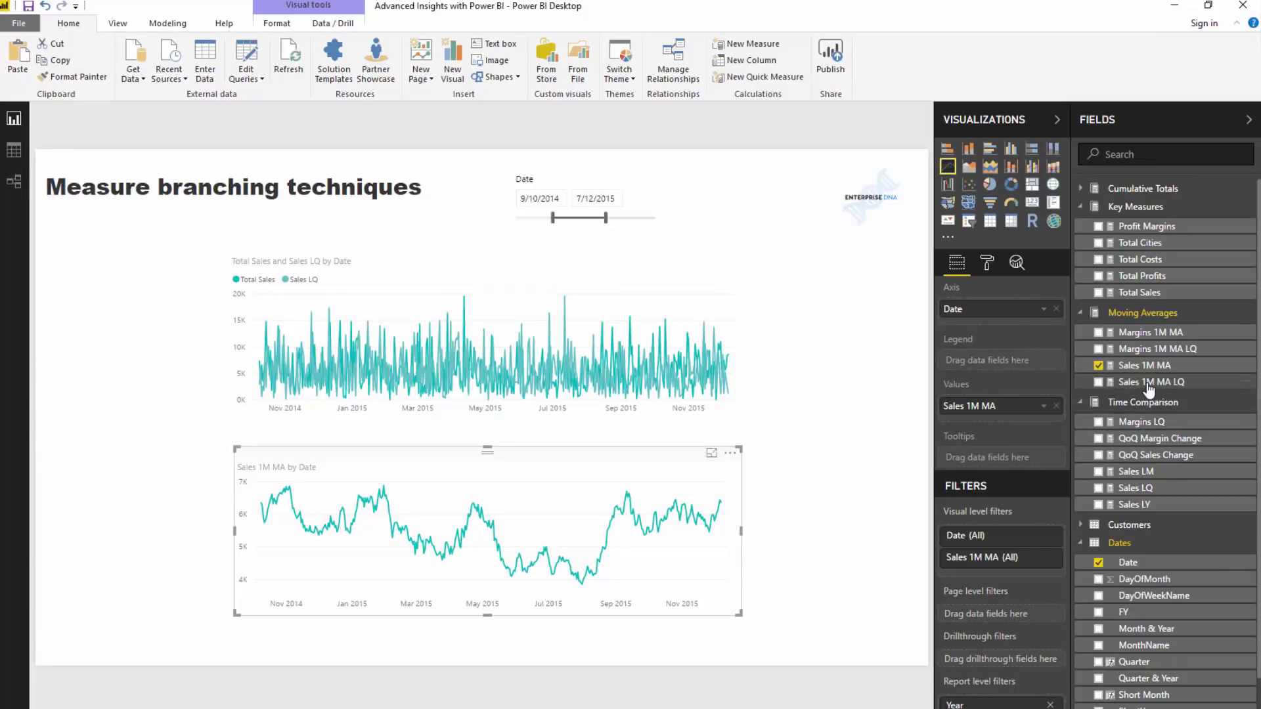
click(1147, 384)
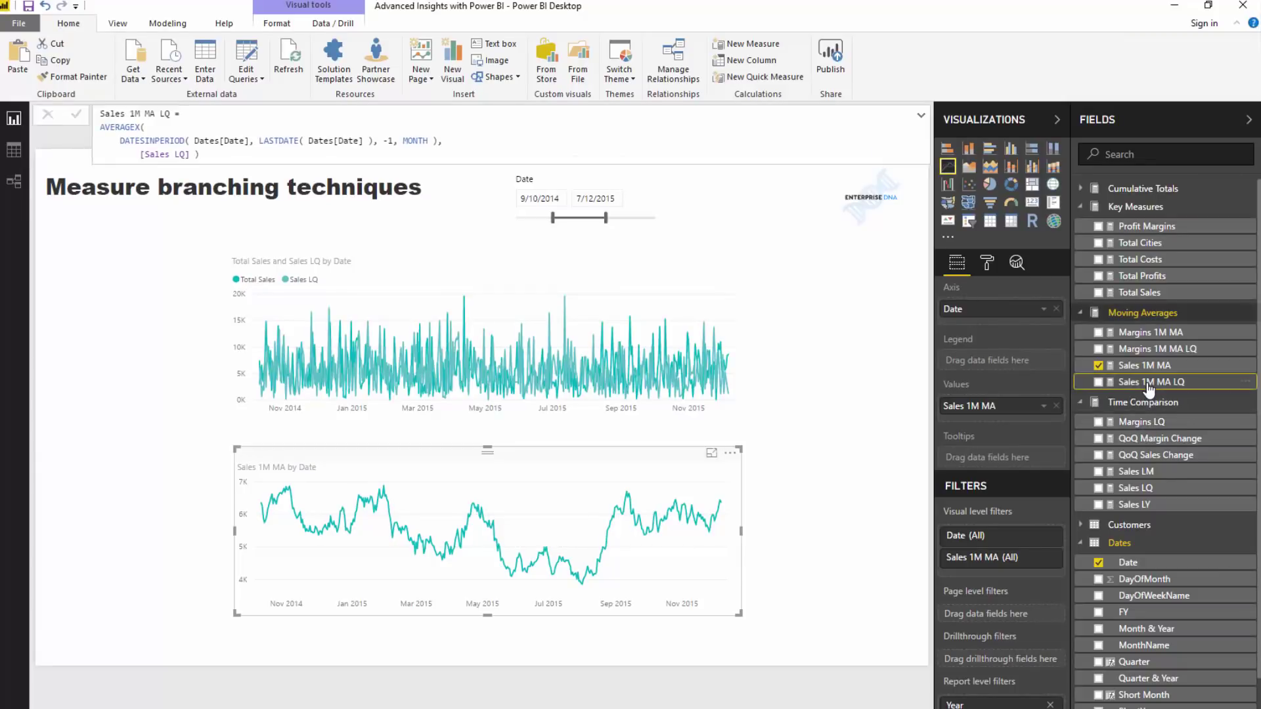
Review the Sales 1M MA LQ formula's [Sales LQ] reference and add it as a second line
drag(212, 156, 98, 113)
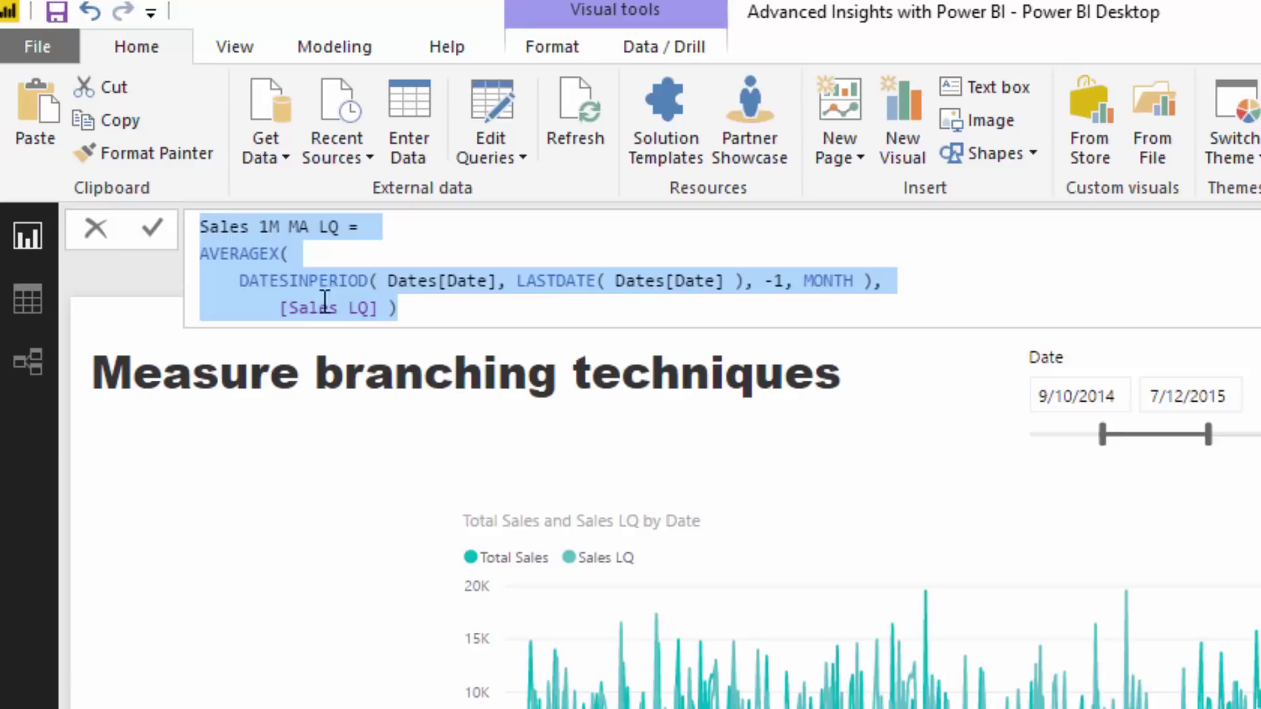
click(439, 309)
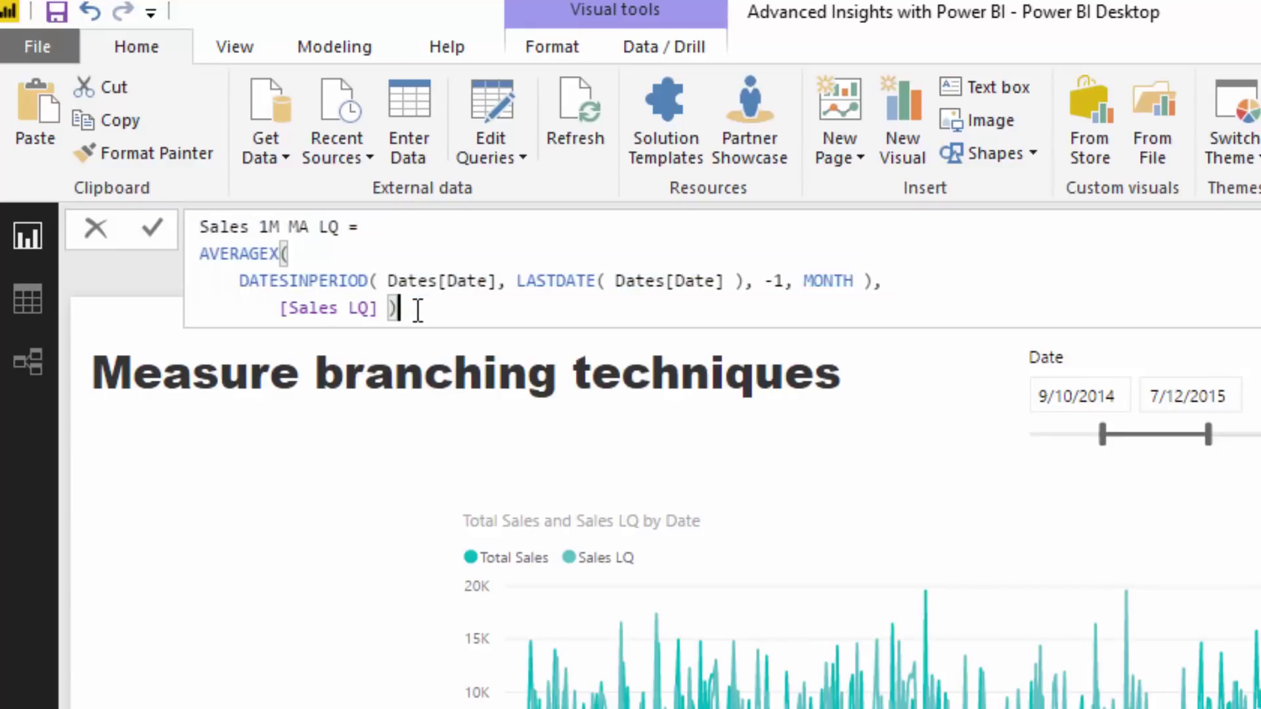
drag(387, 308, 277, 307)
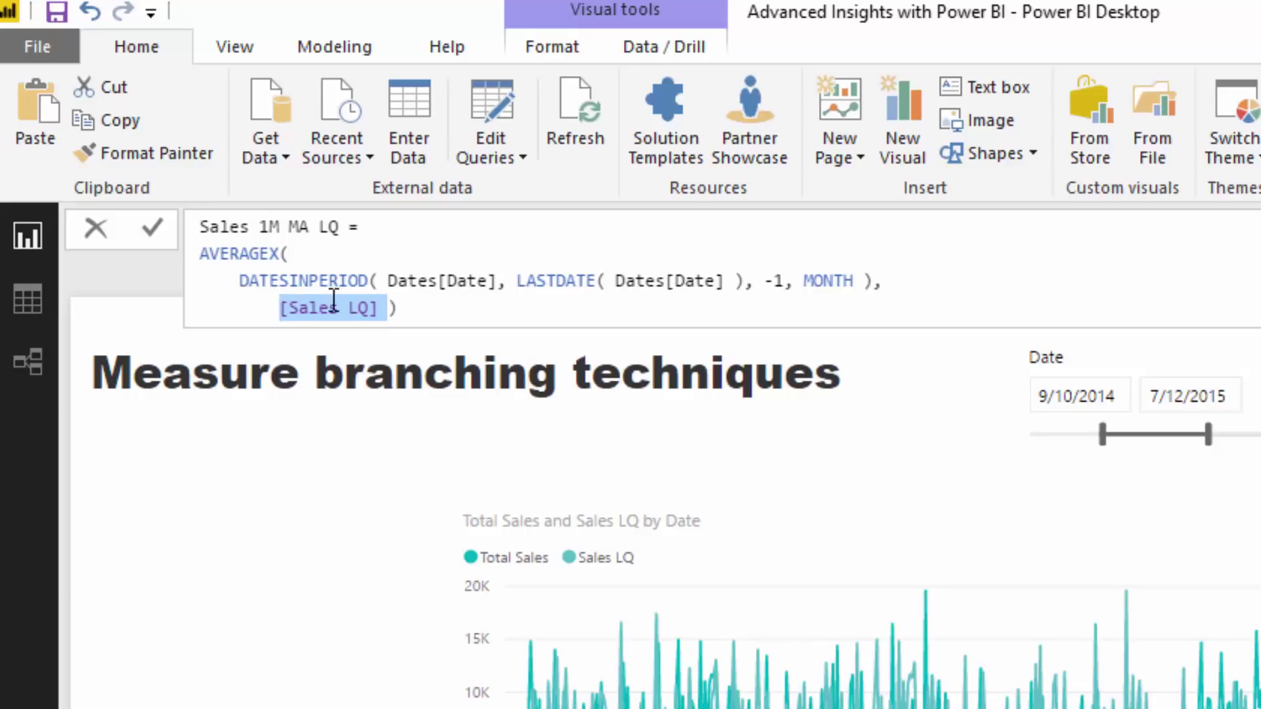
click(444, 297)
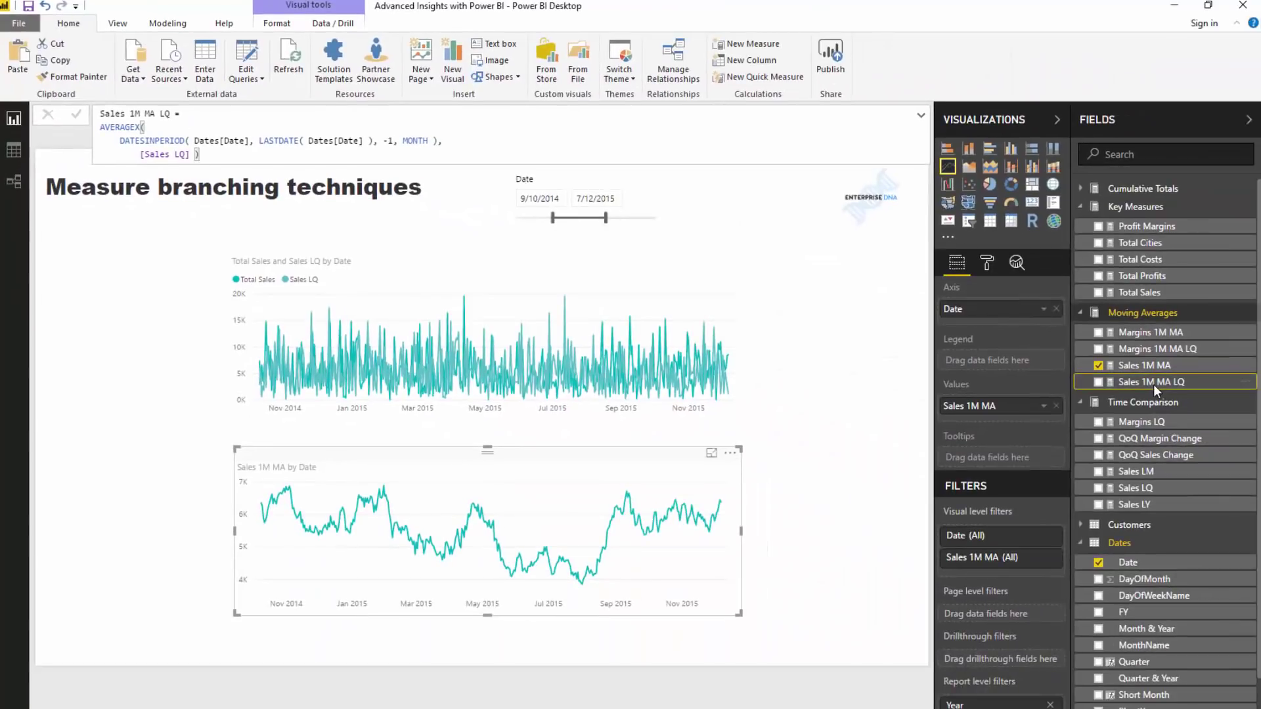
drag(1153, 384, 1032, 417)
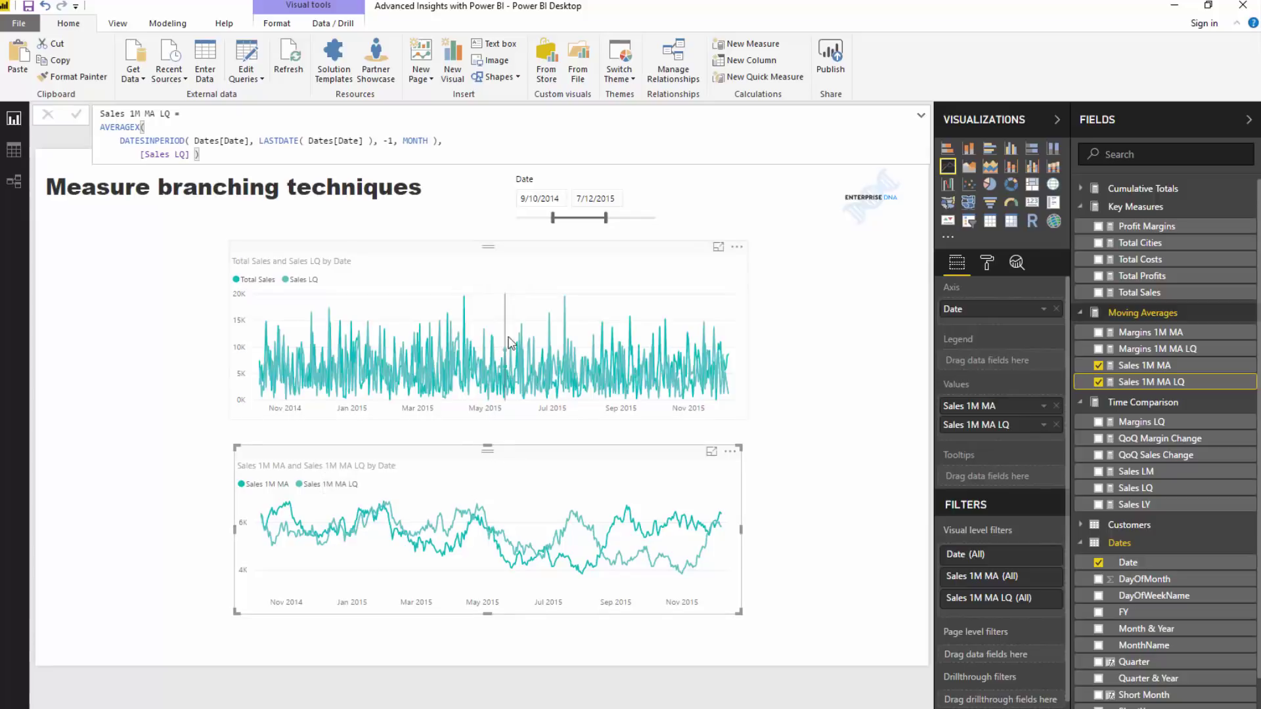
Shorten the upper Total Sales chart and move the moving-average chart up beneath it
click(502, 394)
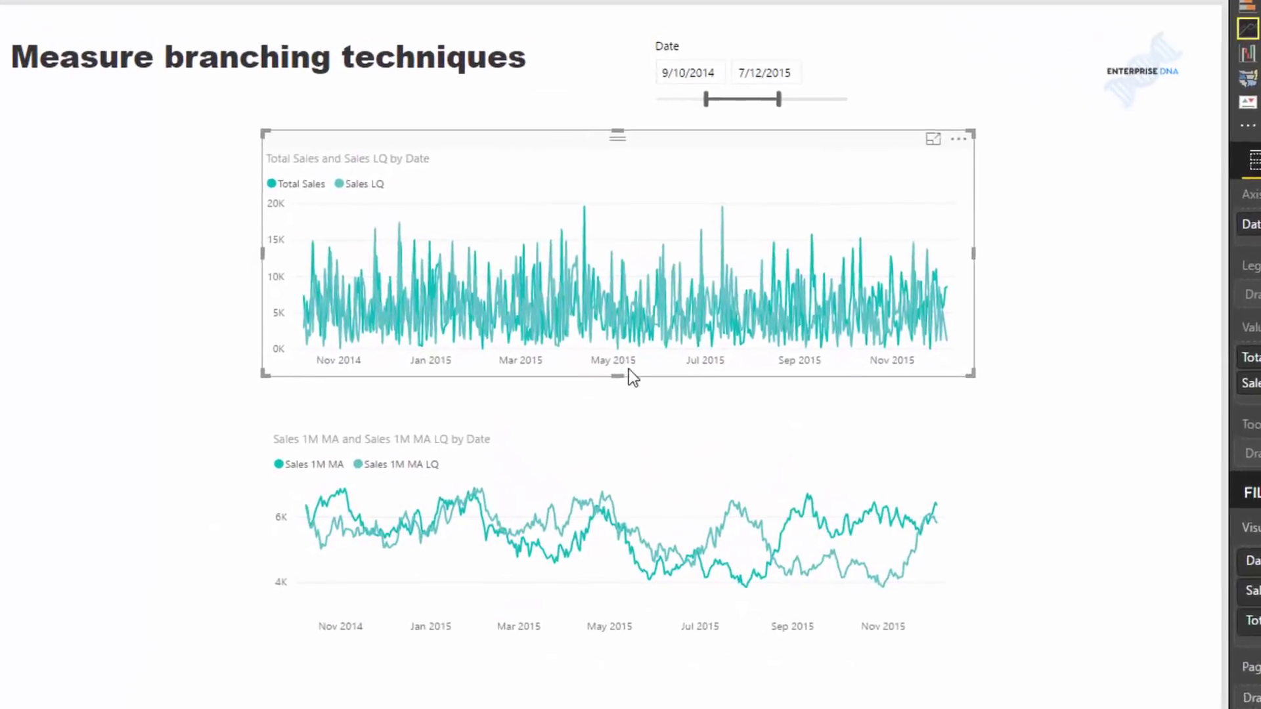
drag(628, 369, 677, 324)
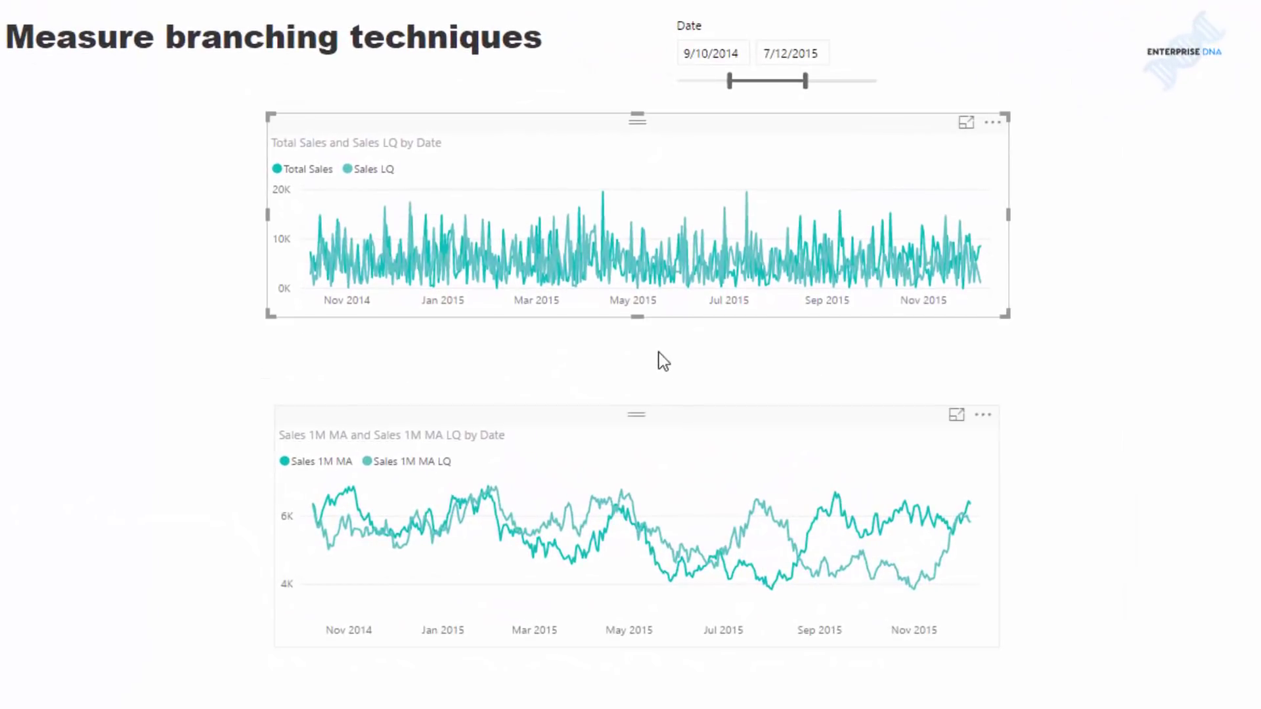
drag(660, 415, 659, 352)
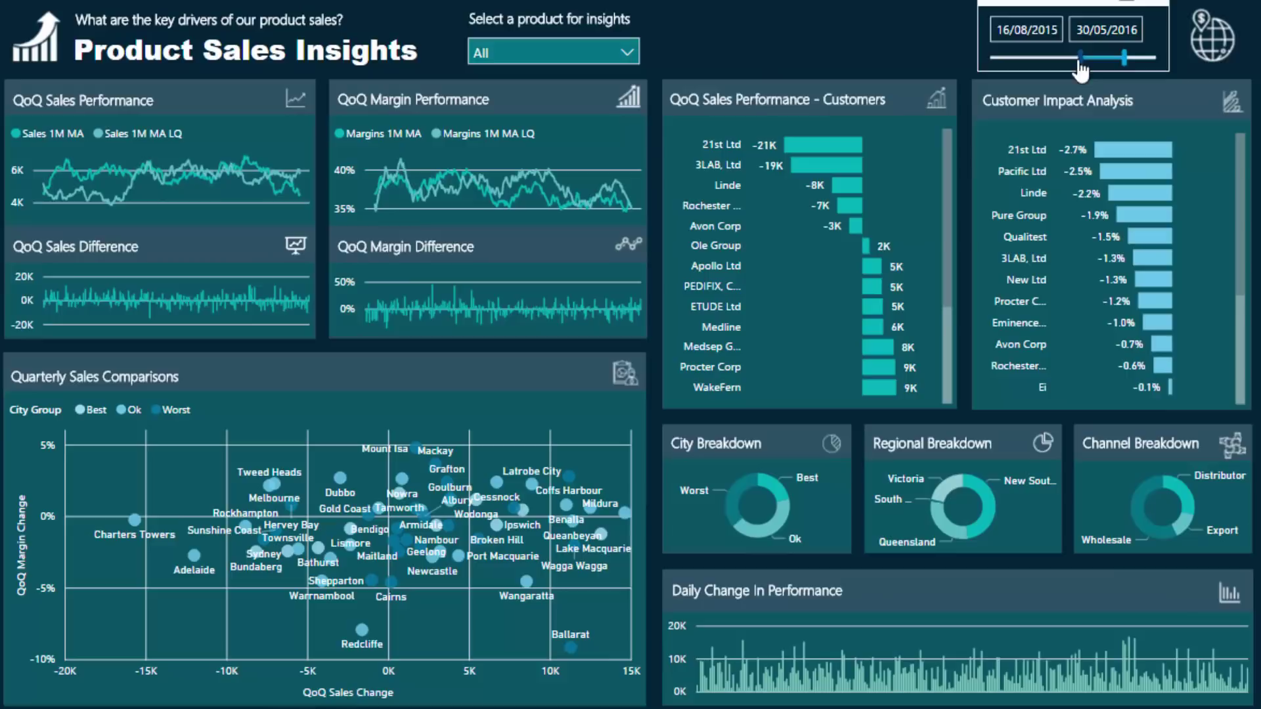
Set the date range to 1/12/2014–13/10/2015 and filter products to Sunglasses
drag(1080, 58, 1042, 57)
drag(1124, 58, 1090, 58)
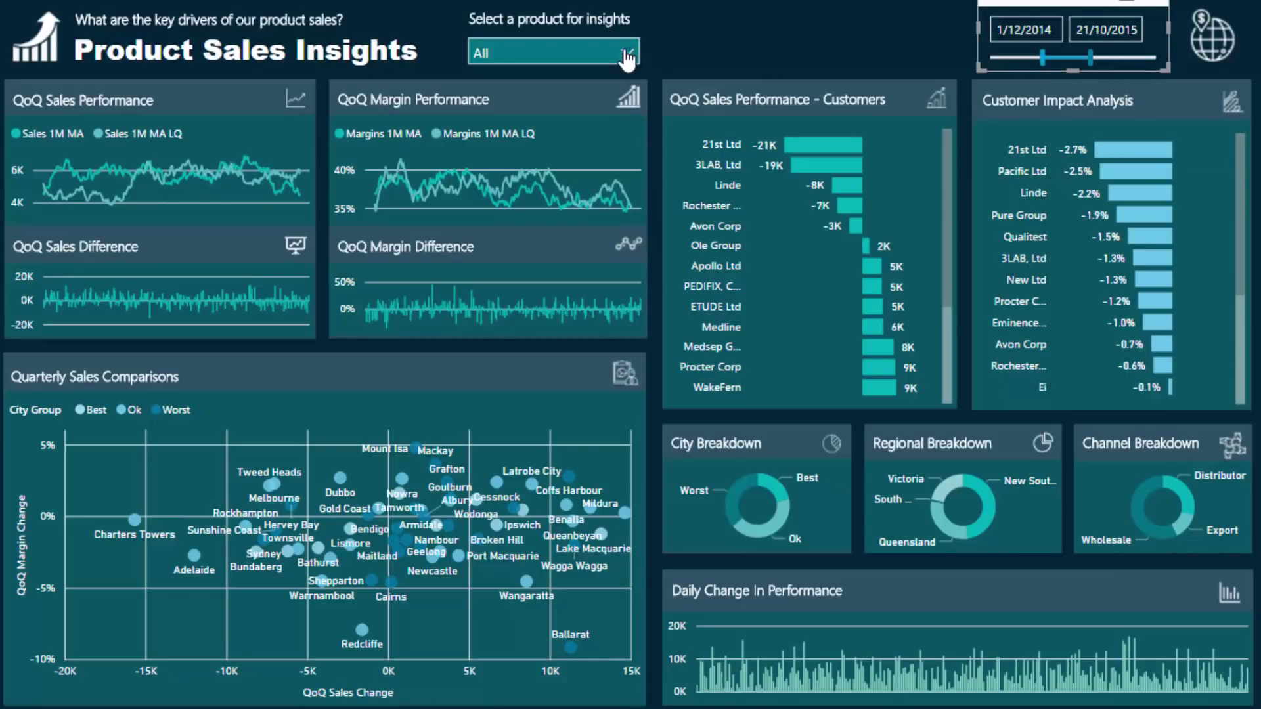
click(625, 54)
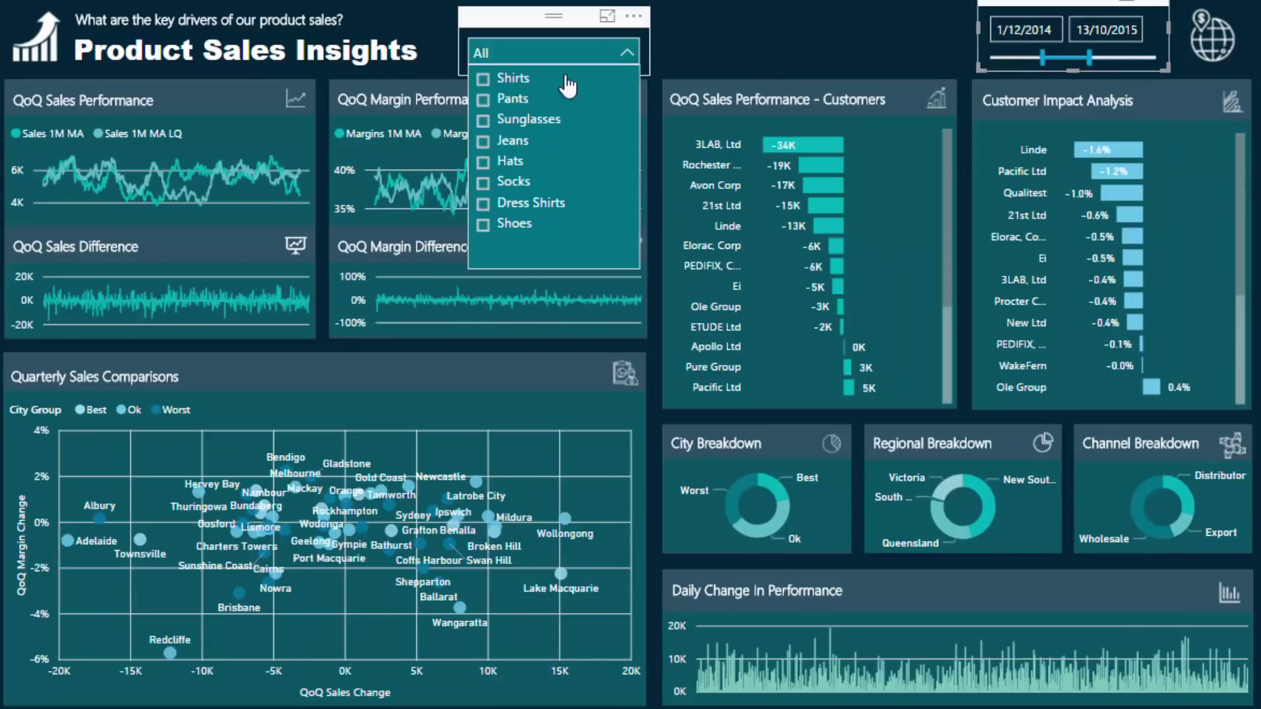
click(494, 124)
click(629, 50)
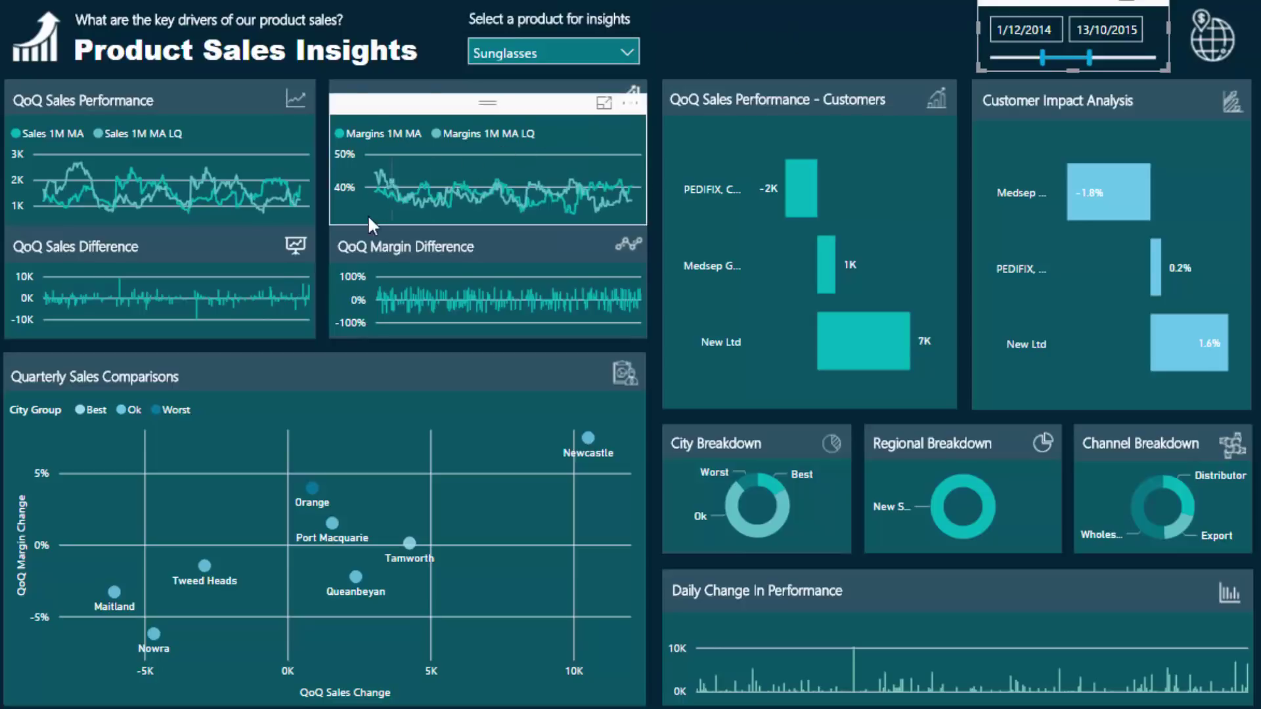
Reset the product filter to all products and cross-filter the dashboard to Pure Group
click(629, 52)
click(484, 119)
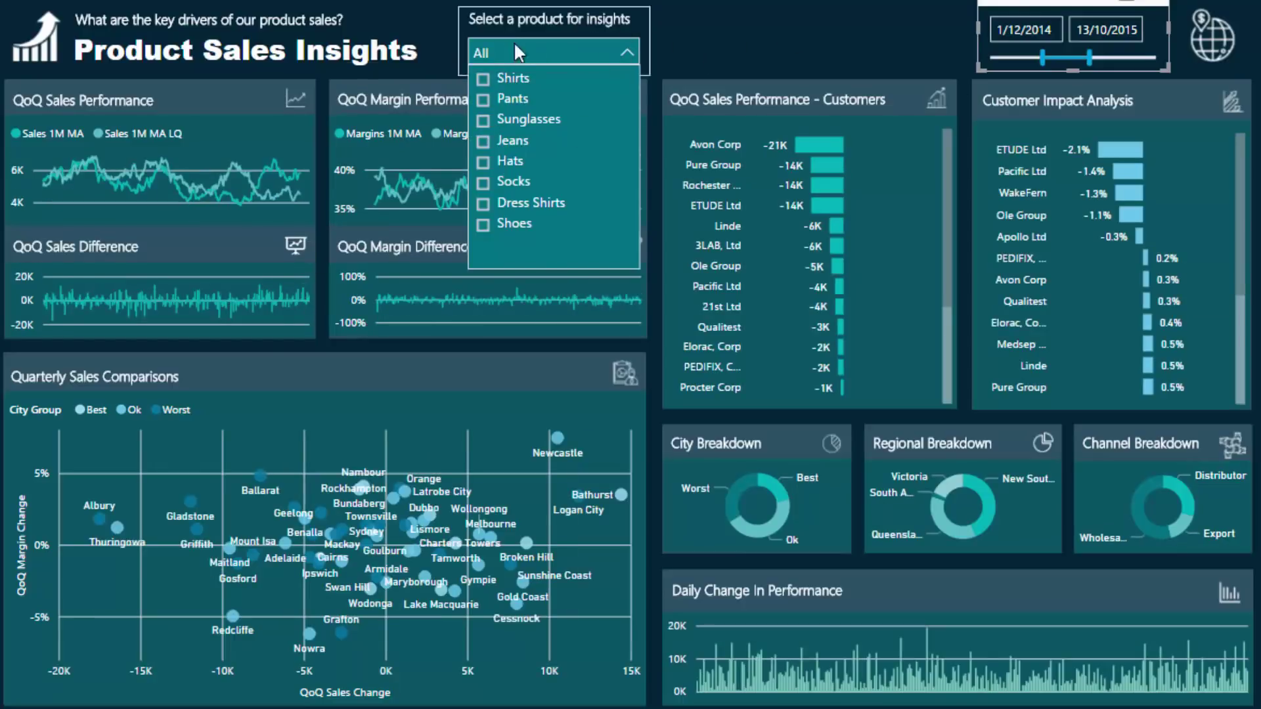
click(631, 57)
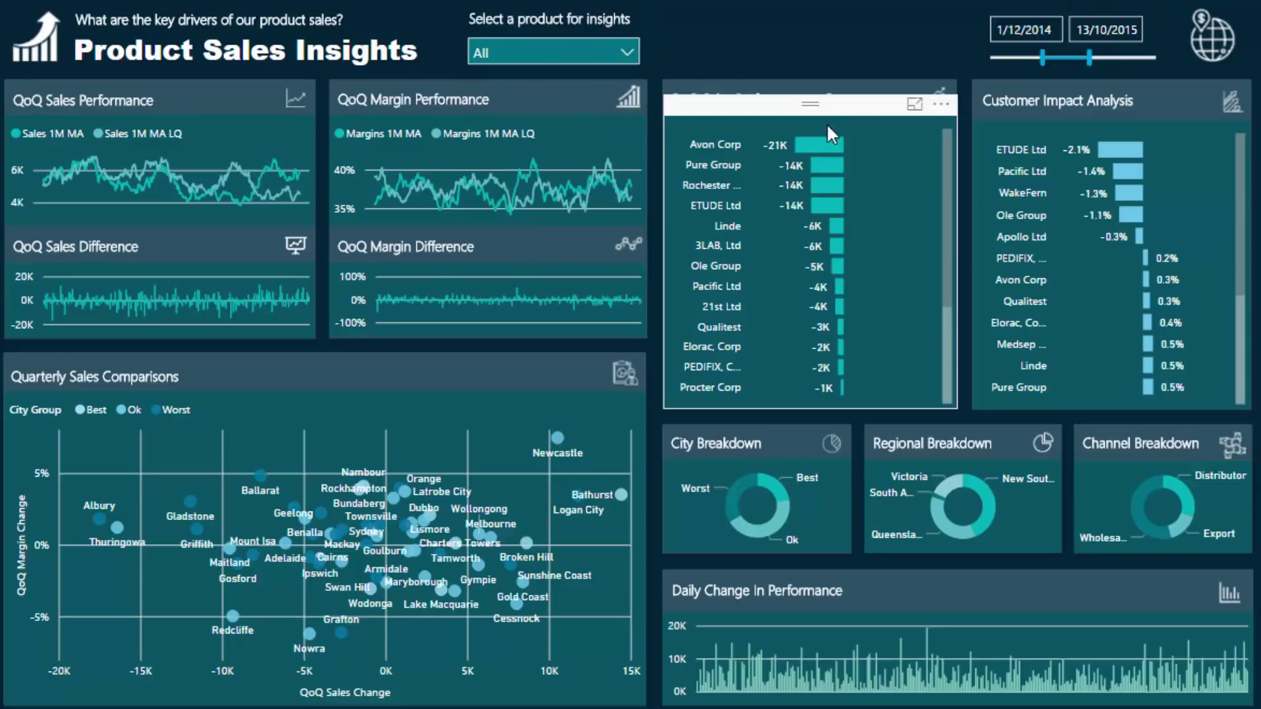
click(827, 161)
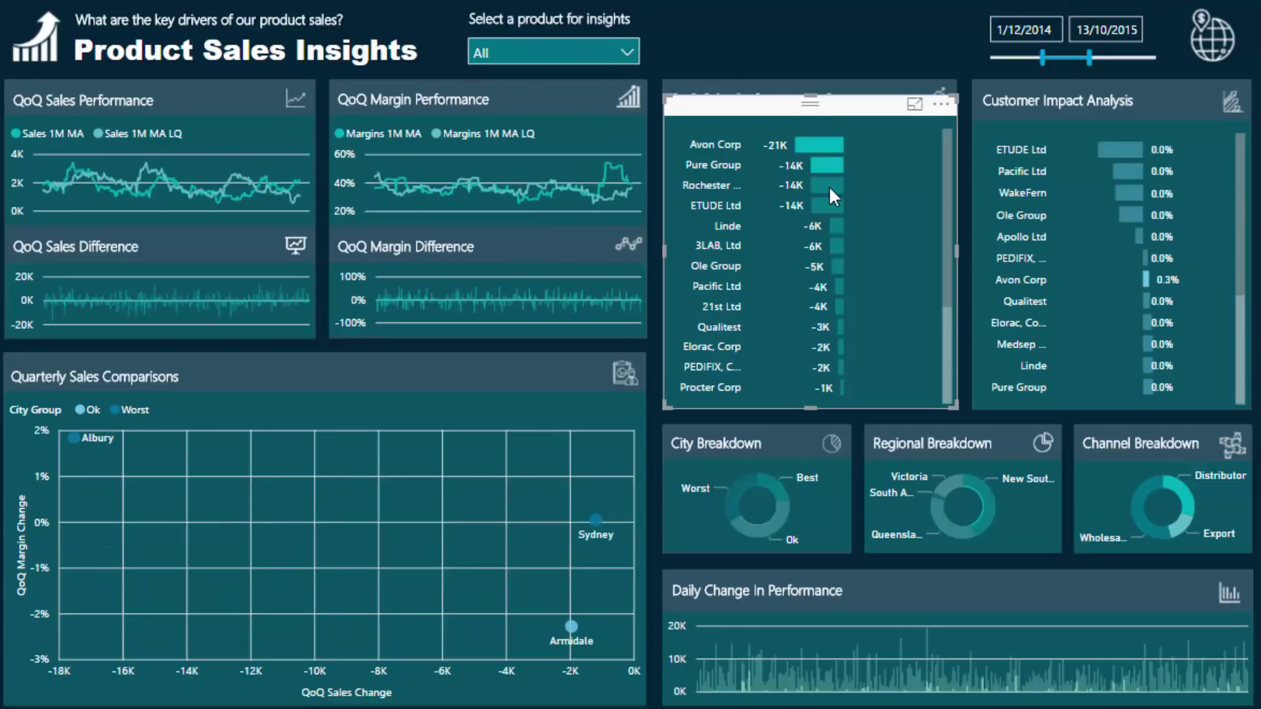